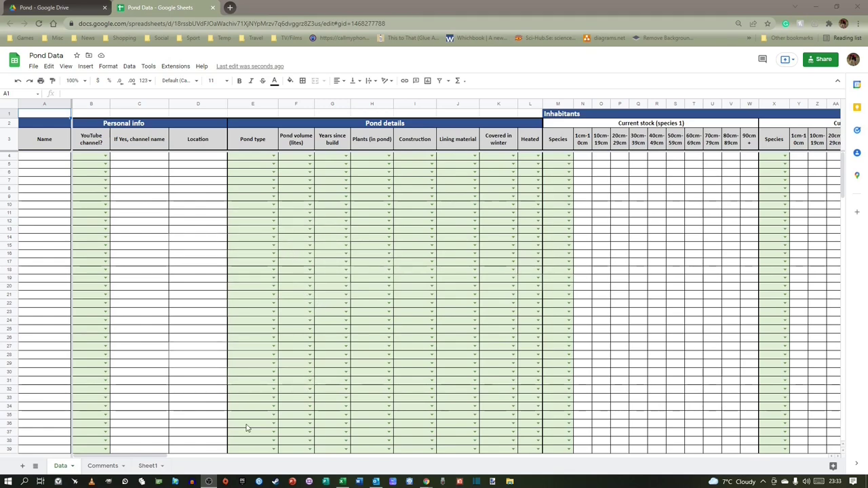
- Look through the Data sheet across its columns and down its rows, checking the frozen Name column and header rows
left_click_drag(162, 459, 501, 487)
left_click_drag(455, 455, 490, 455)
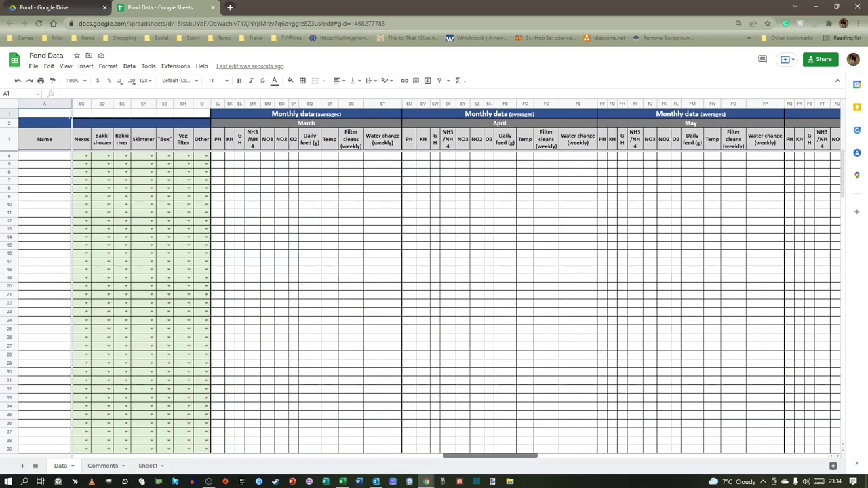
left_click_drag(490, 455, 149, 474)
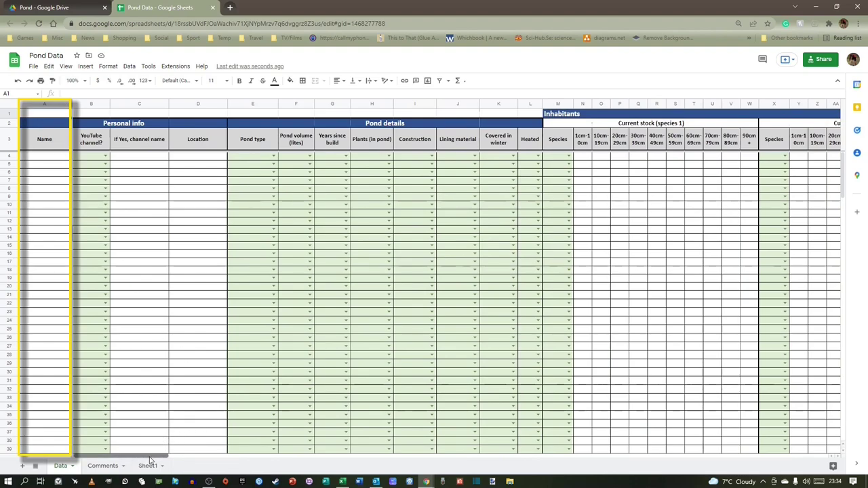
left_click_drag(150, 461, 275, 465)
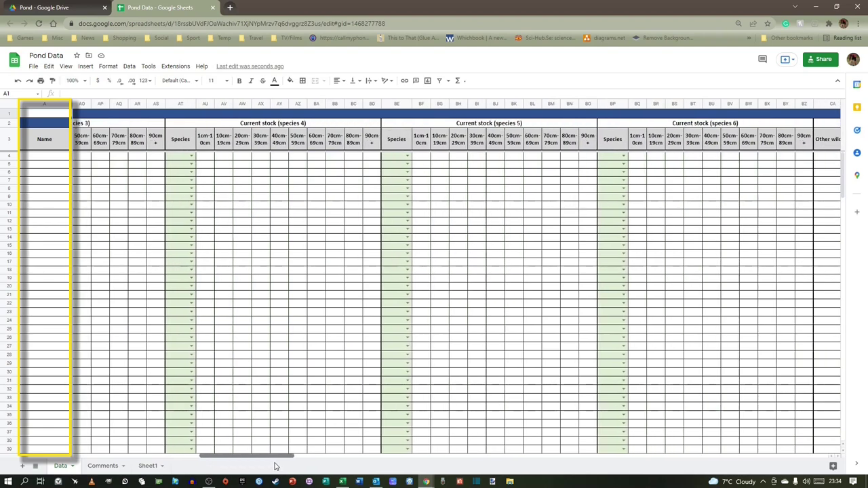
left_click_drag(275, 465, 173, 389)
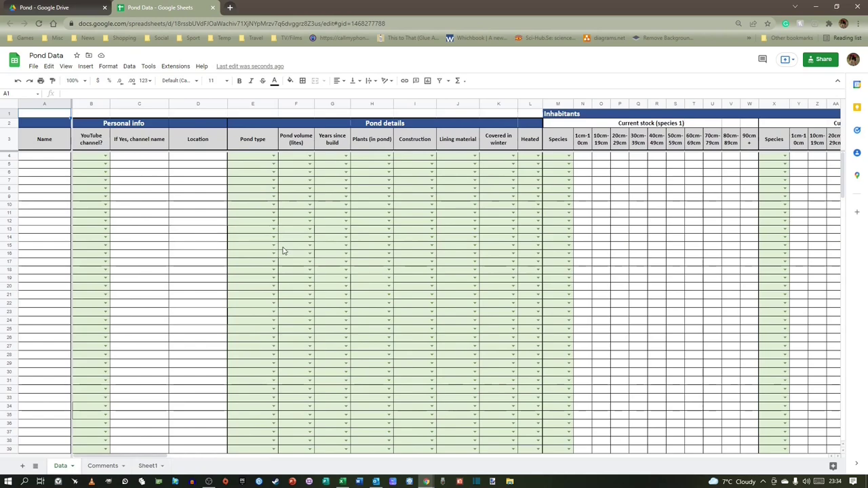
scroll(305, 251, "down", 10)
scroll(305, 251, "down", 3)
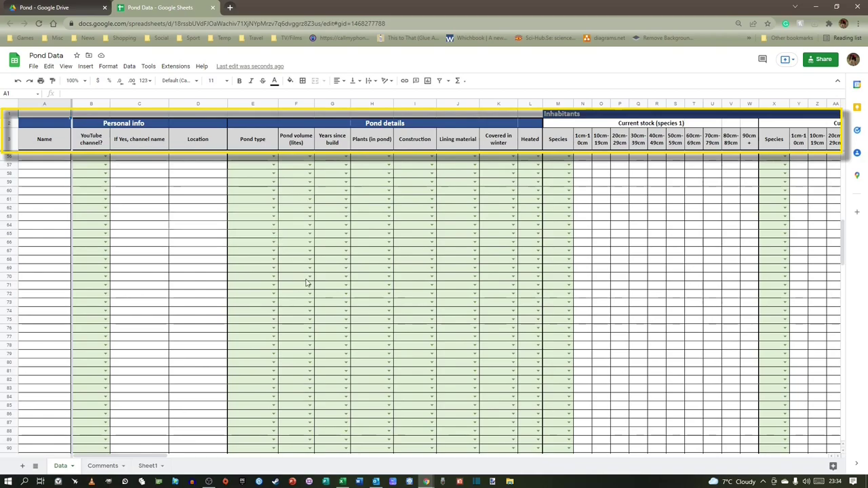
scroll(424, 344, "up", 13)
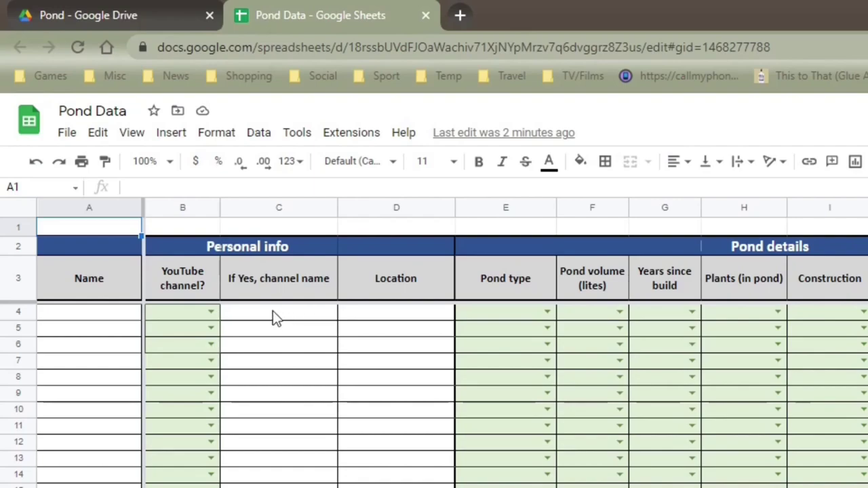
- Enter the pond owner's name in row 4 and set YouTube channel? to Yes
left_click(101, 315)
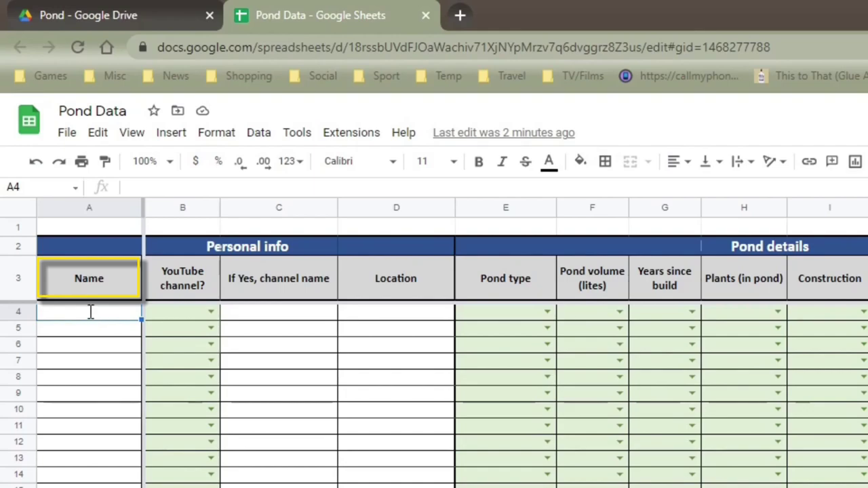
type("Andy")
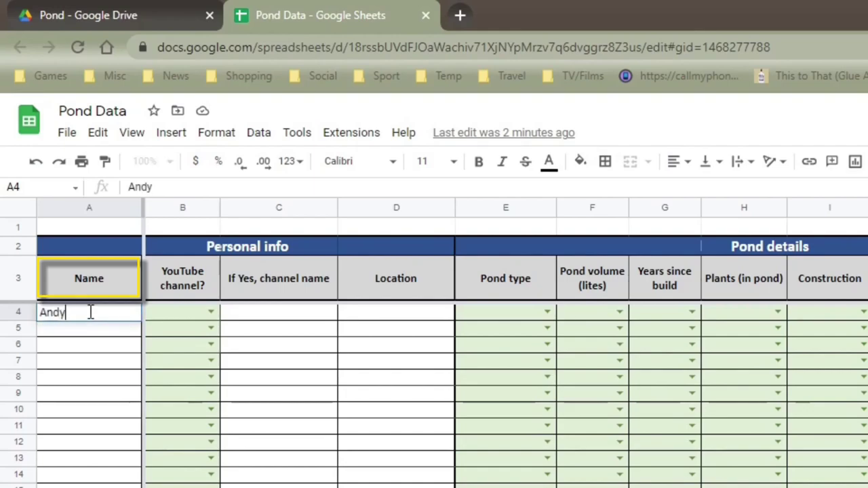
left_click(211, 312)
left_click(181, 339)
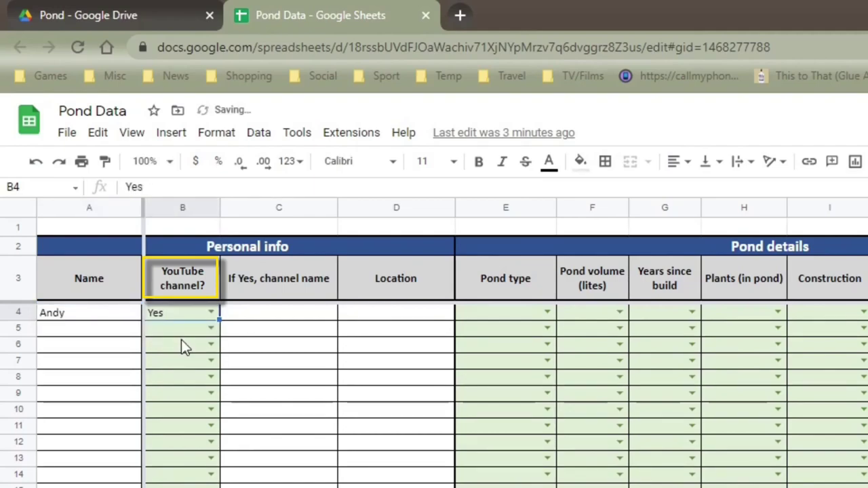
- Enter "Keeping Water" as the channel name in row 4
left_click(230, 314)
type("Ke")
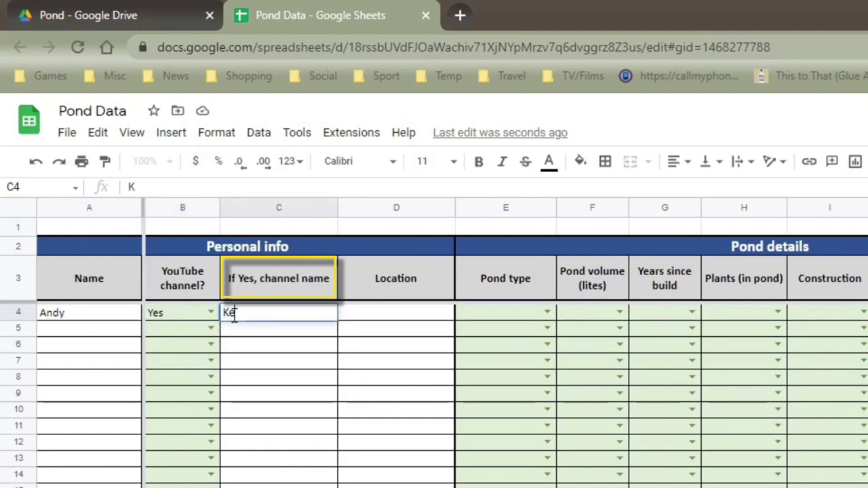
type("eping Water")
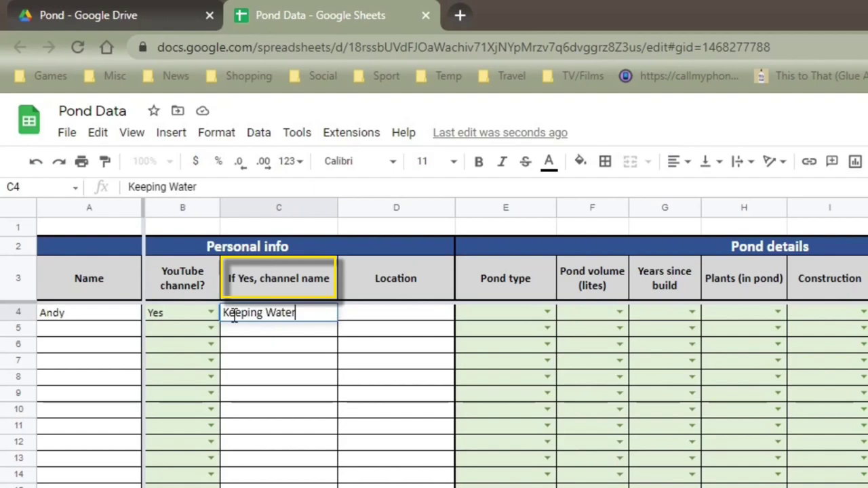
left_click(294, 373)
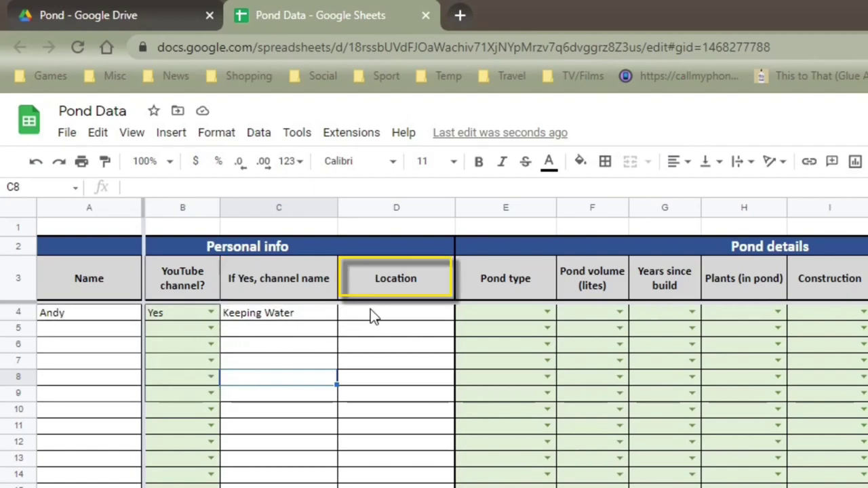
- Enter "Wiltshire, United Kingdom" as the location in row 4
left_click(383, 322)
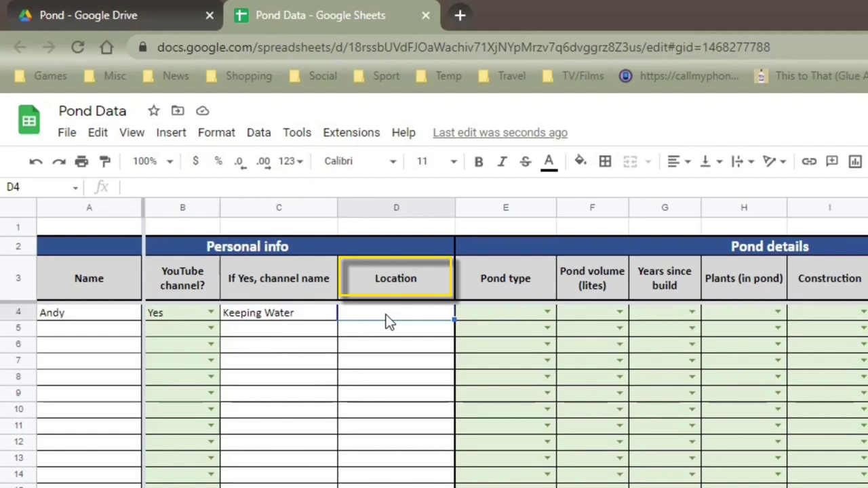
type("Wiltsh")
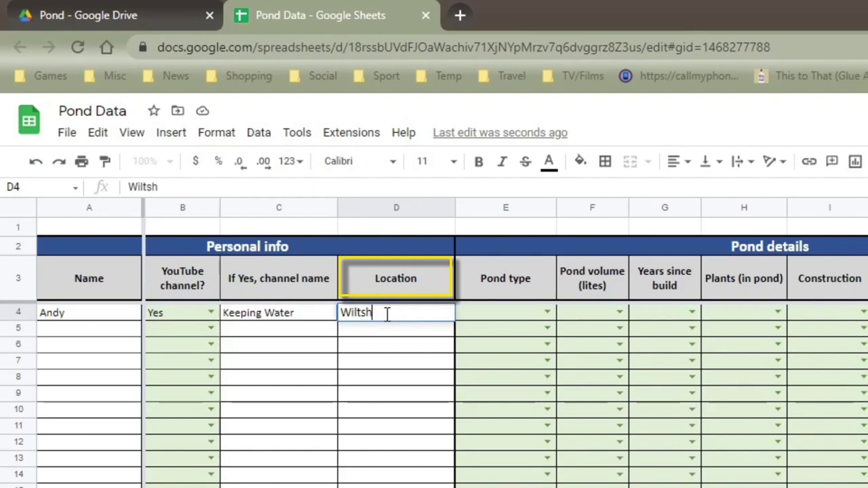
type("ire, Un")
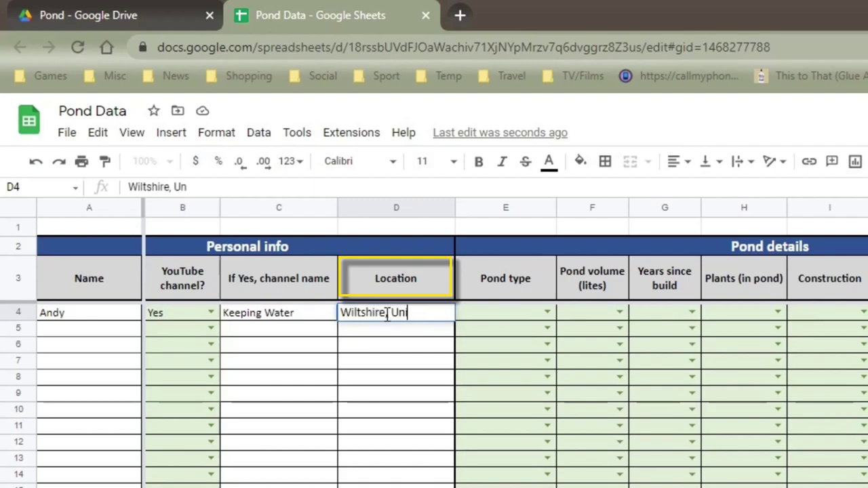
type("ited Kingd")
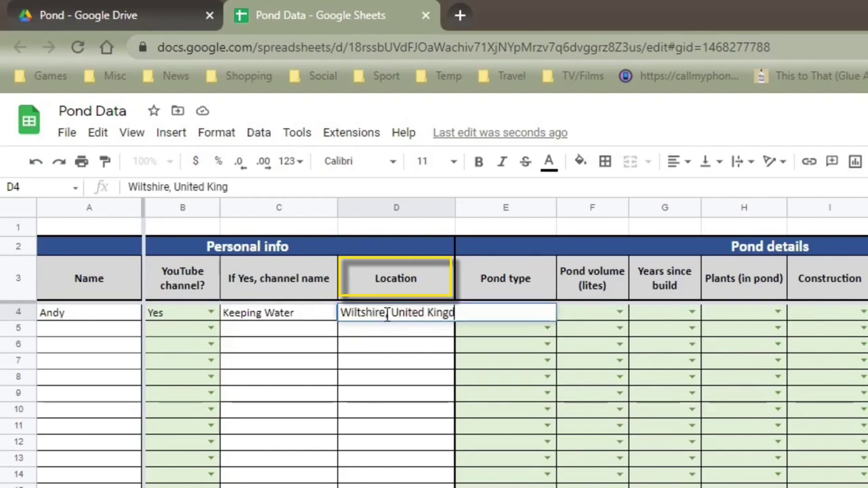
type("om")
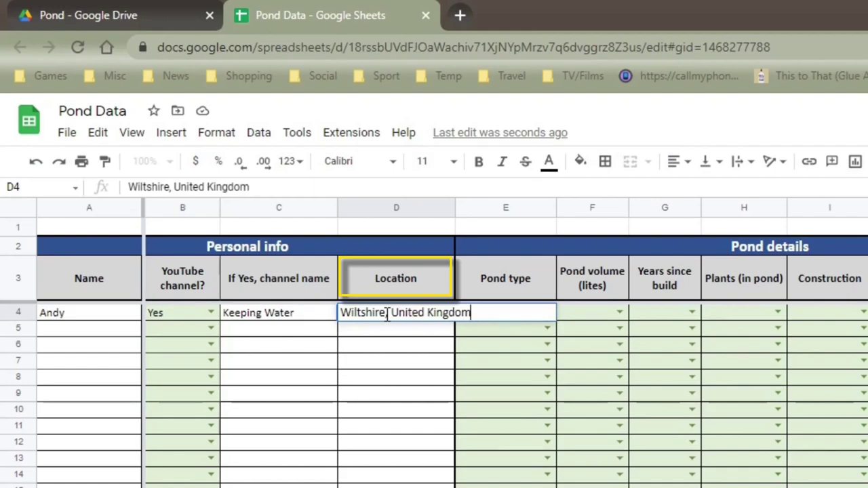
key("Return")
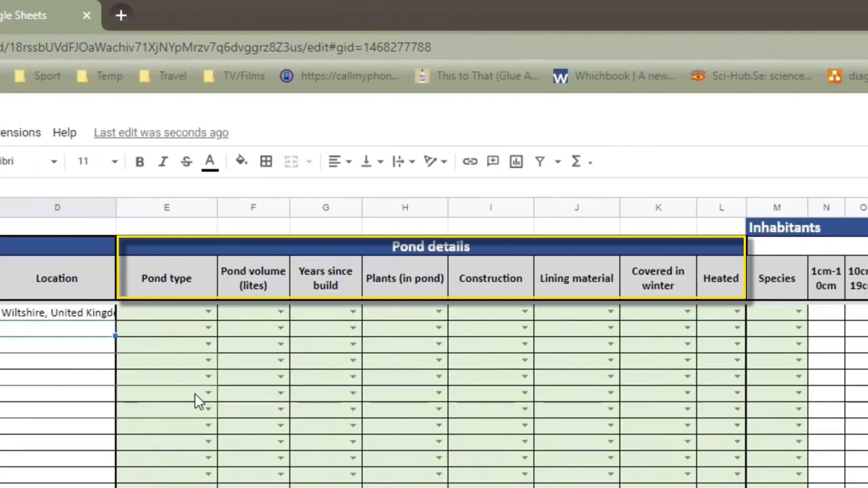
- Set row 4's pond type to informal in ground and its pond volume to 11000 litres
left_click(210, 313)
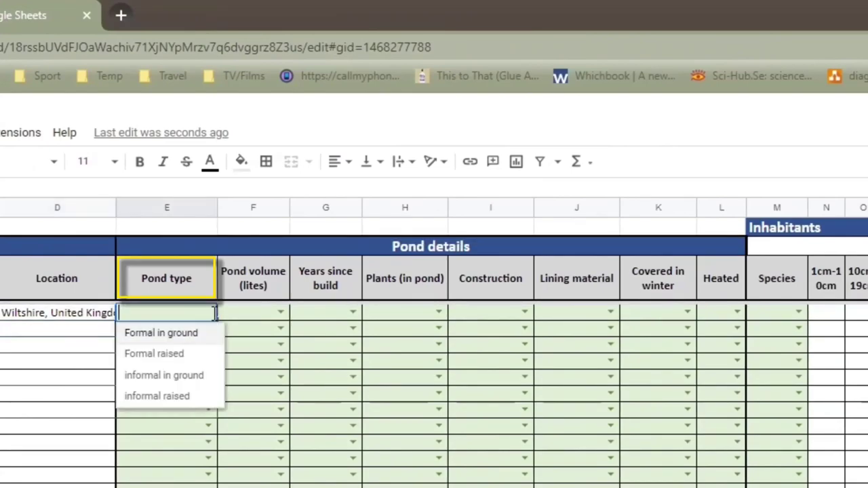
left_click(193, 376)
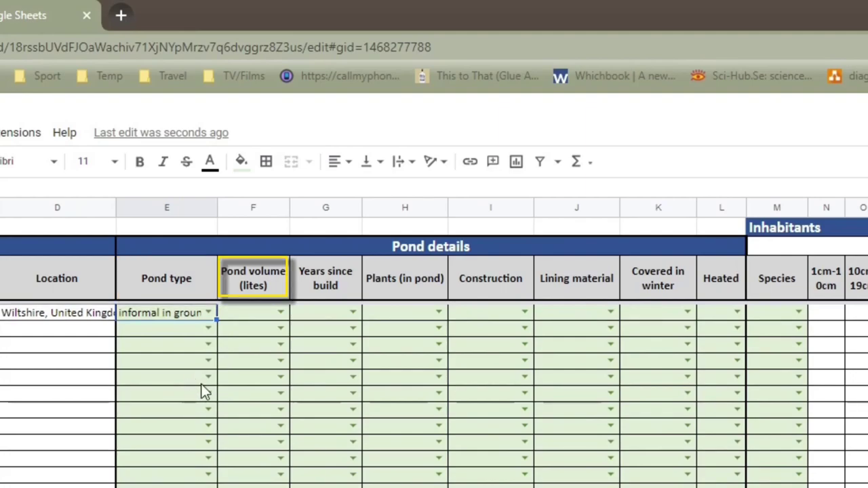
left_click(281, 313)
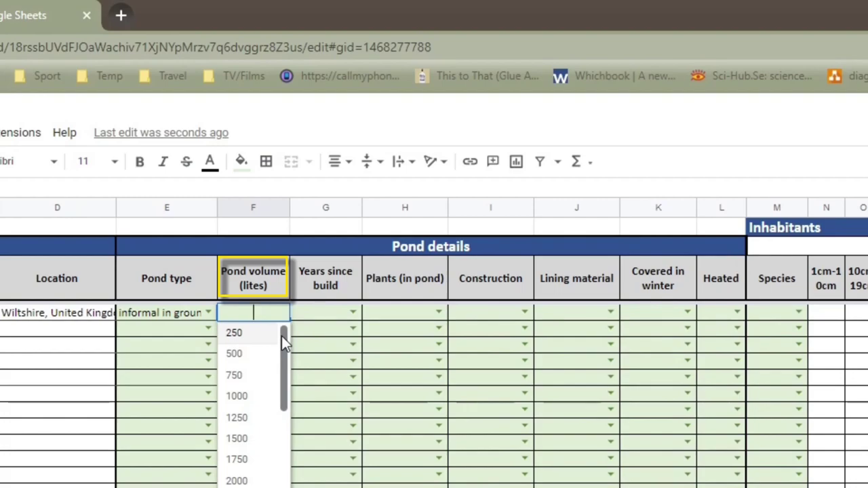
left_click_drag(281, 336, 283, 452)
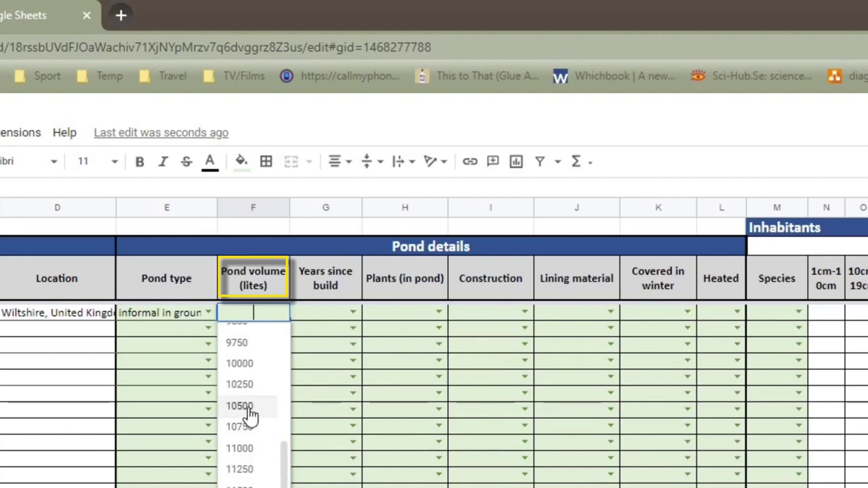
left_click(251, 449)
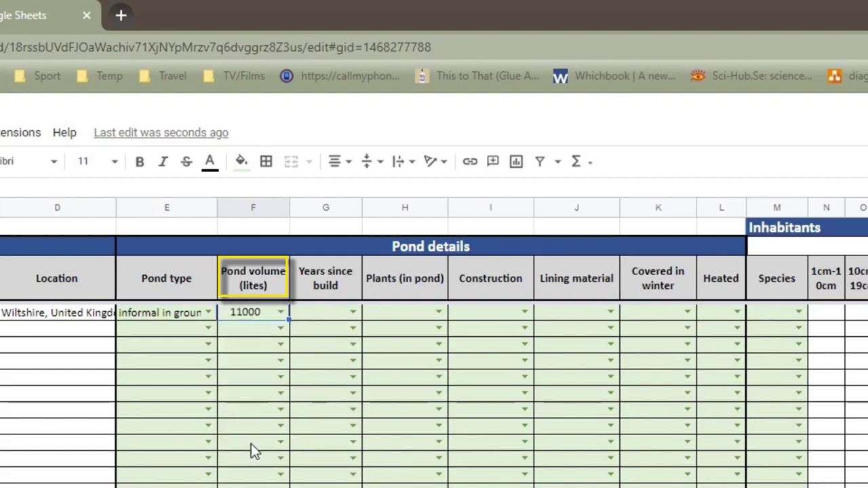
- Set the years since build in row 4 to 4, checking the range of available year options
left_click(353, 313)
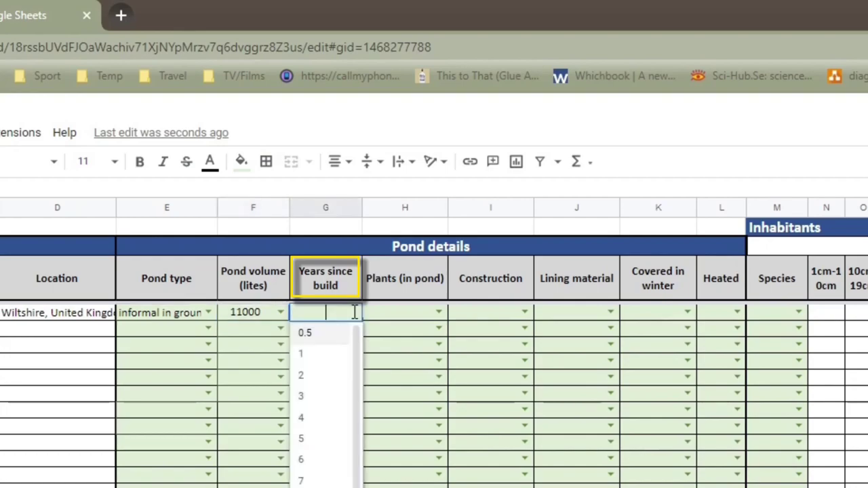
left_click(316, 417)
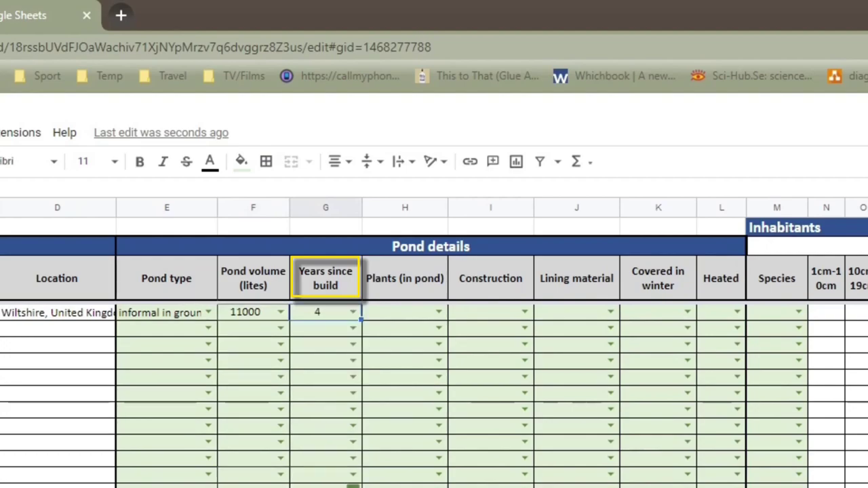
double_click(357, 309)
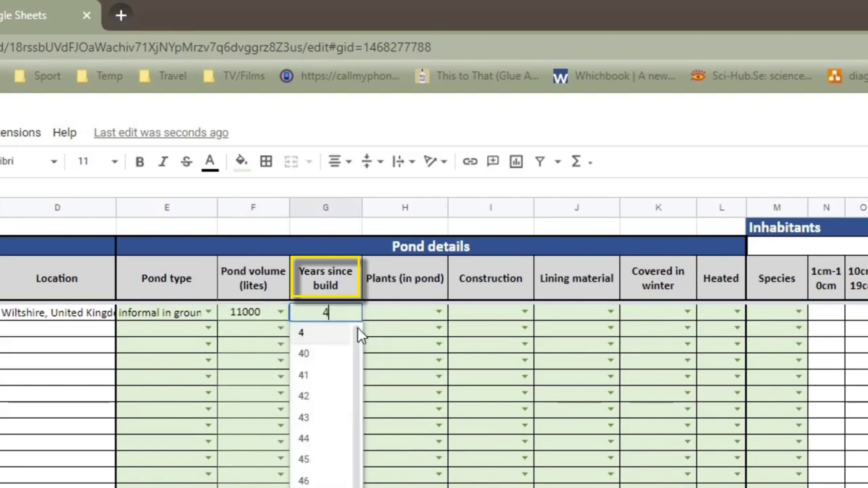
scroll(357, 360, "down", 7)
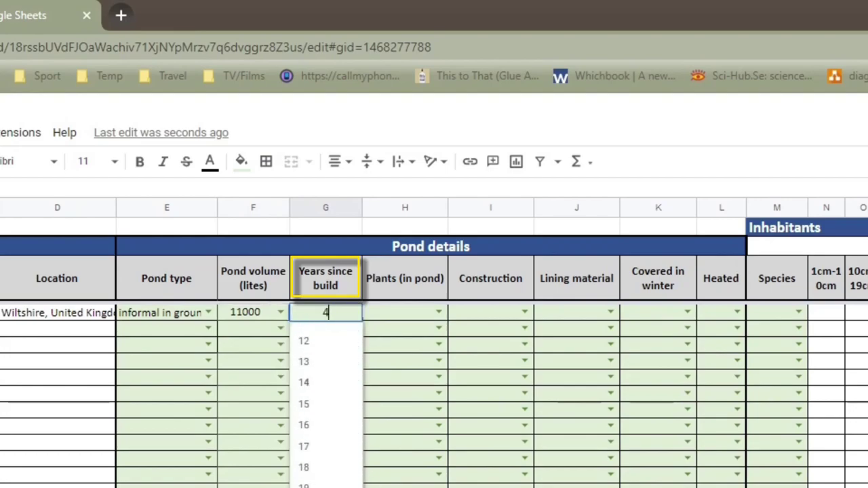
scroll(323, 350, "up", 7)
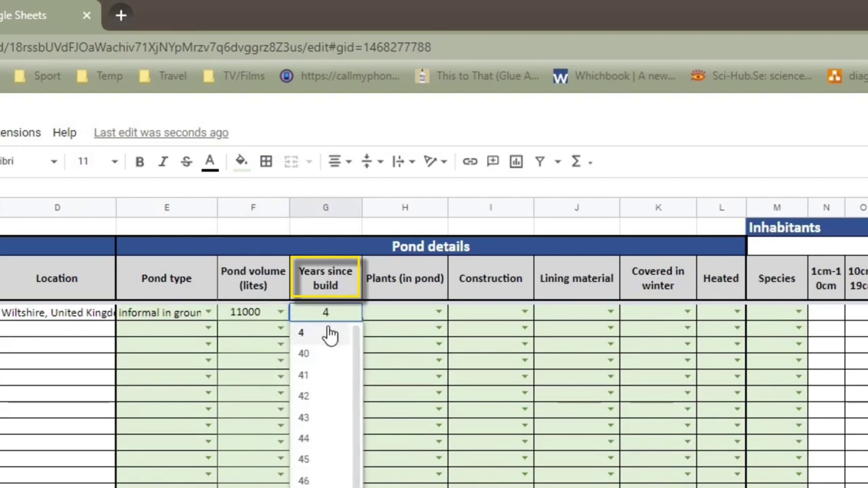
left_click(329, 331)
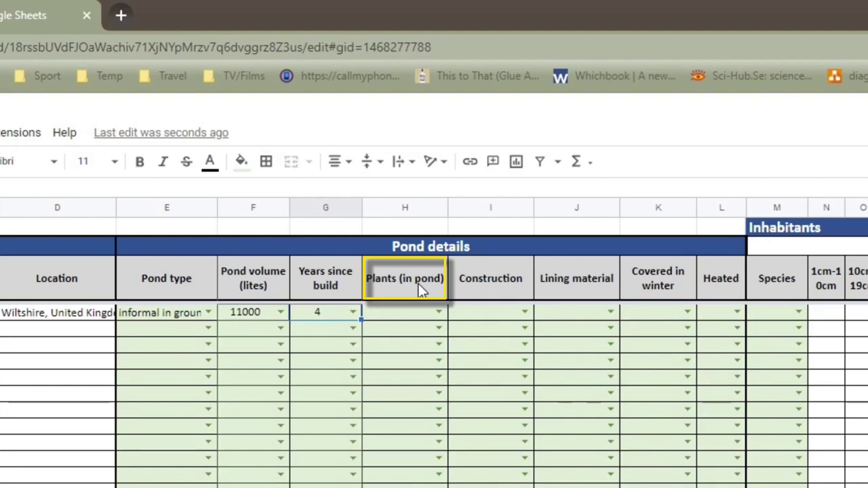
- Set Plants (in pond) in row 4 to Lots
left_click(436, 313)
left_click(437, 313)
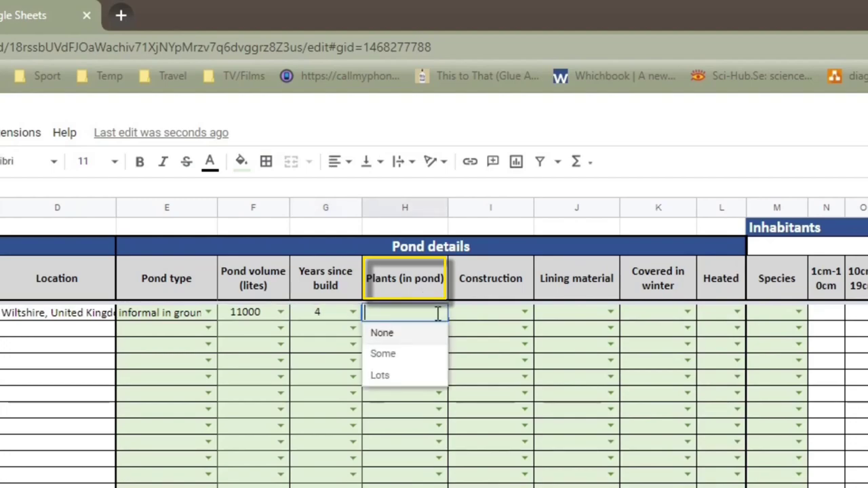
left_click(408, 378)
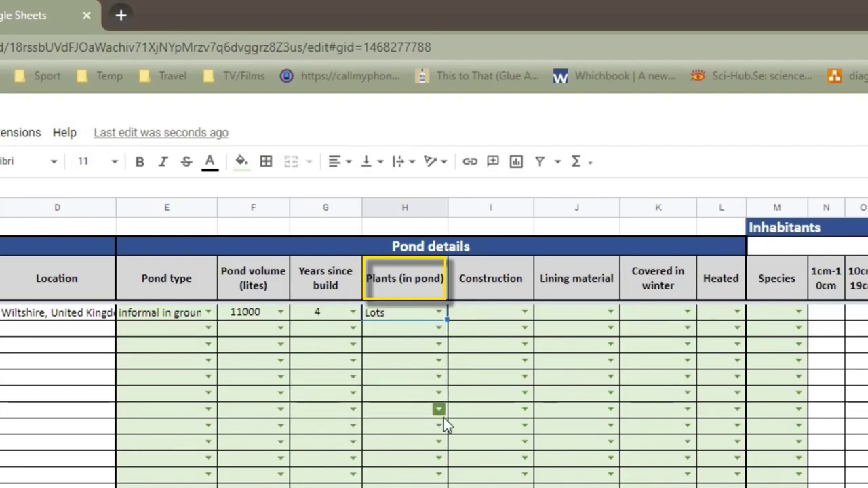
- Set row 4's construction to N/A and its lining material to Liner
left_click(525, 312)
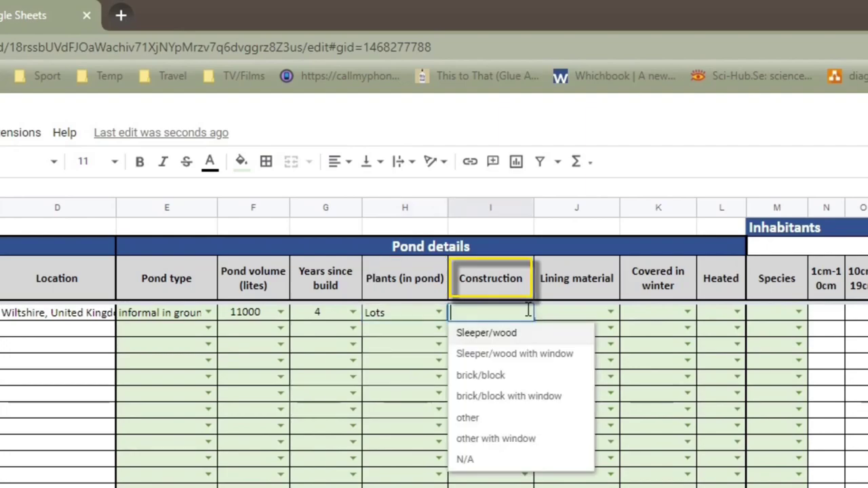
left_click(499, 461)
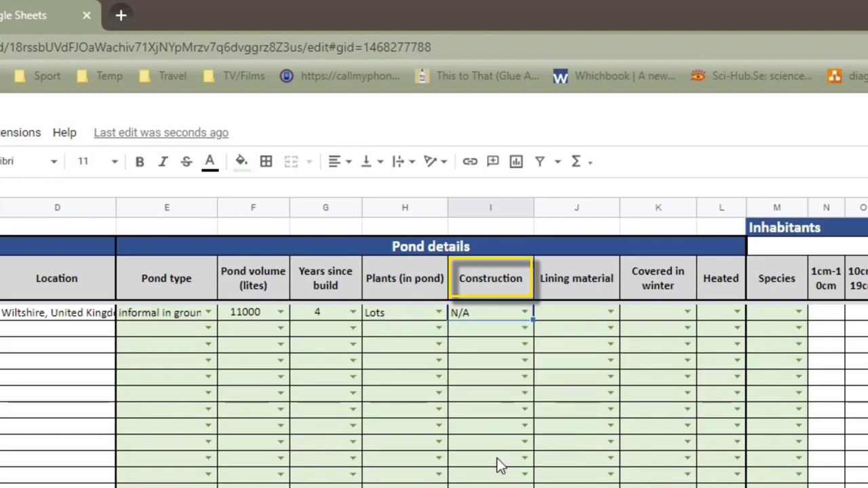
left_click(609, 314)
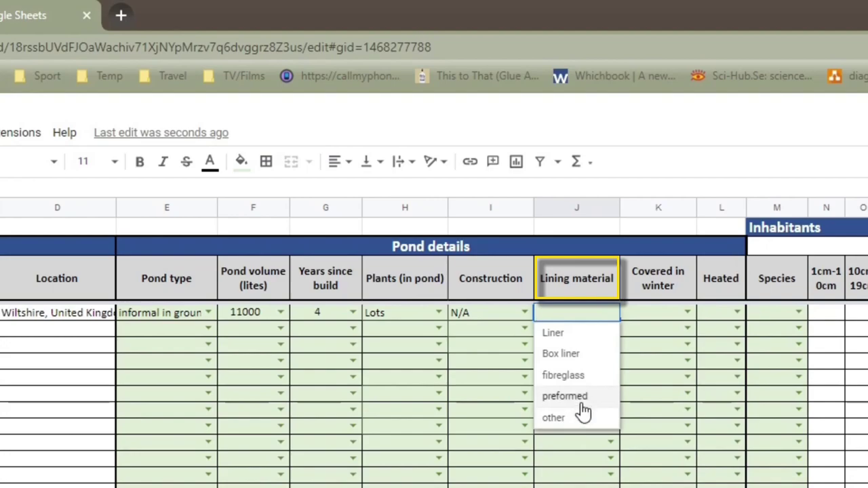
left_click(575, 333)
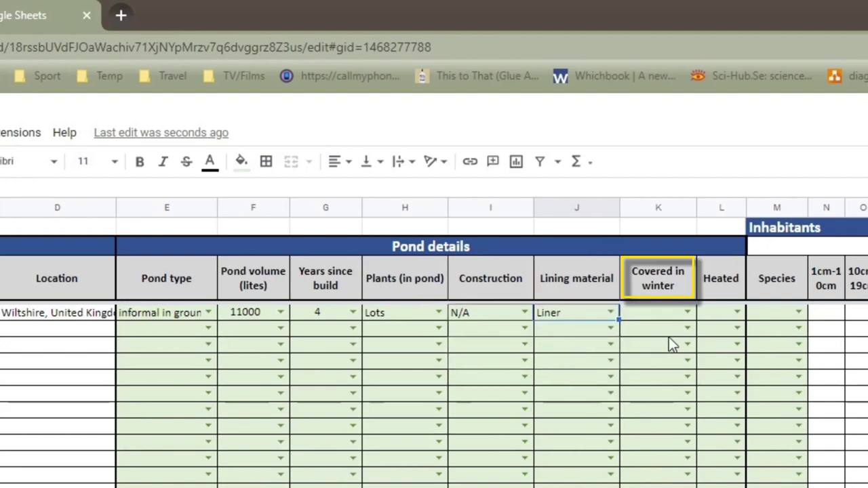
- Set both Covered in winter and Heated to No in row 4
left_click(688, 313)
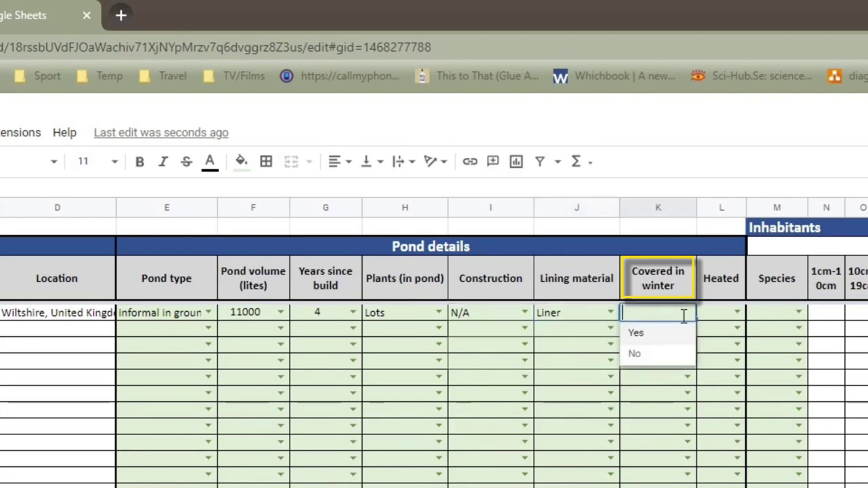
left_click(655, 353)
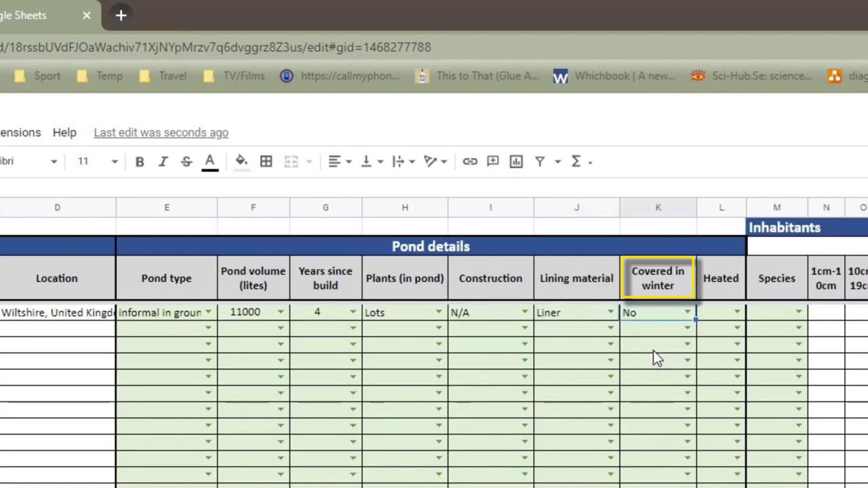
left_click(737, 313)
left_click(720, 353)
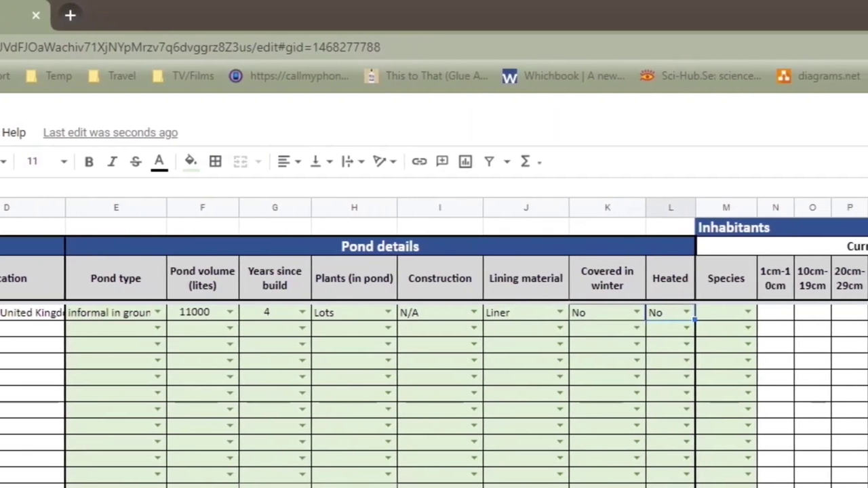
- Record Tench as species 1 of row 4's current stock, with 1 fish in the 40cm-49cm range
scroll(434, 352, "right", 2)
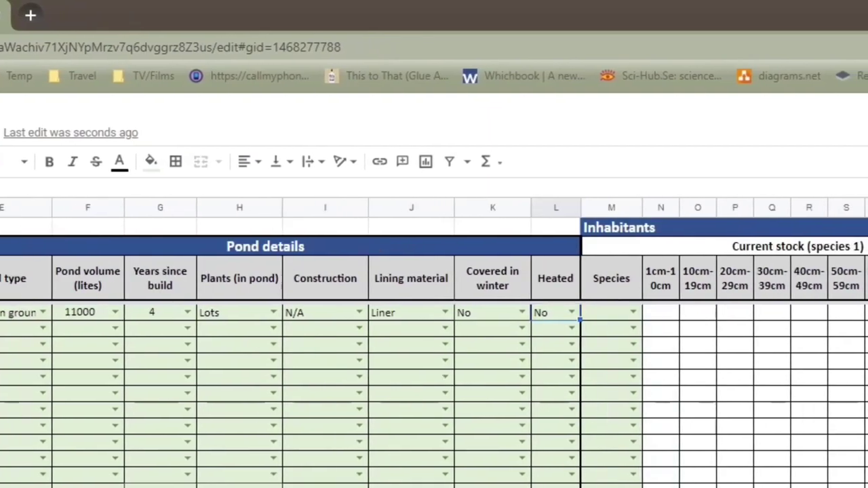
scroll(434, 353, "right", 3)
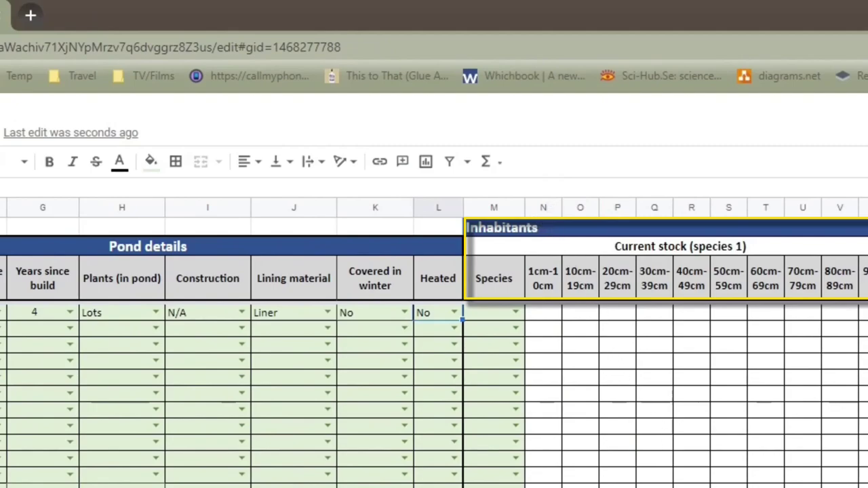
scroll(434, 339, "right", 3)
scroll(434, 339, "right", 3)
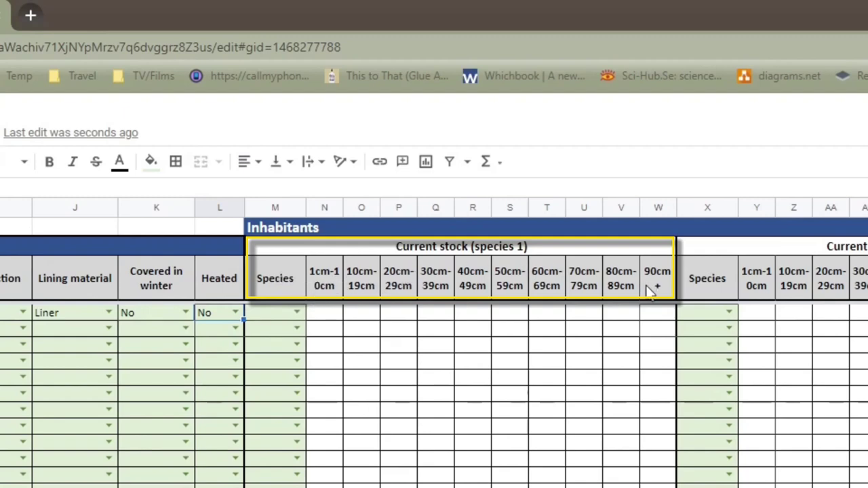
left_click(296, 312)
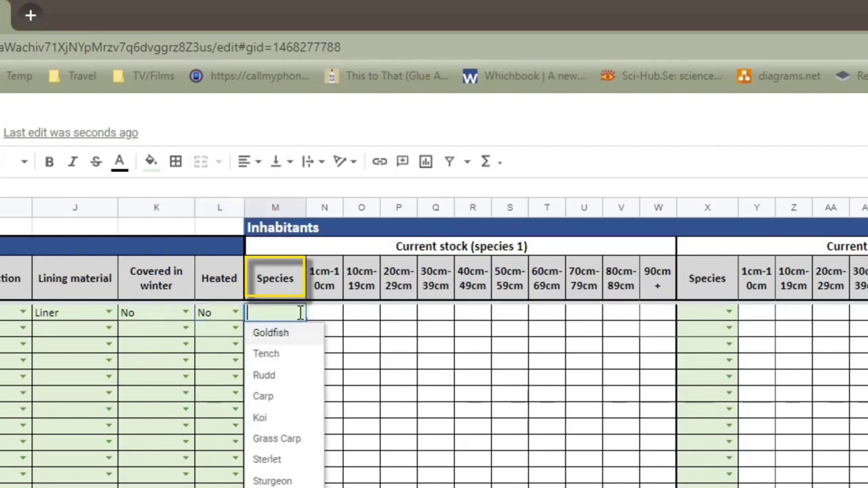
left_click(279, 353)
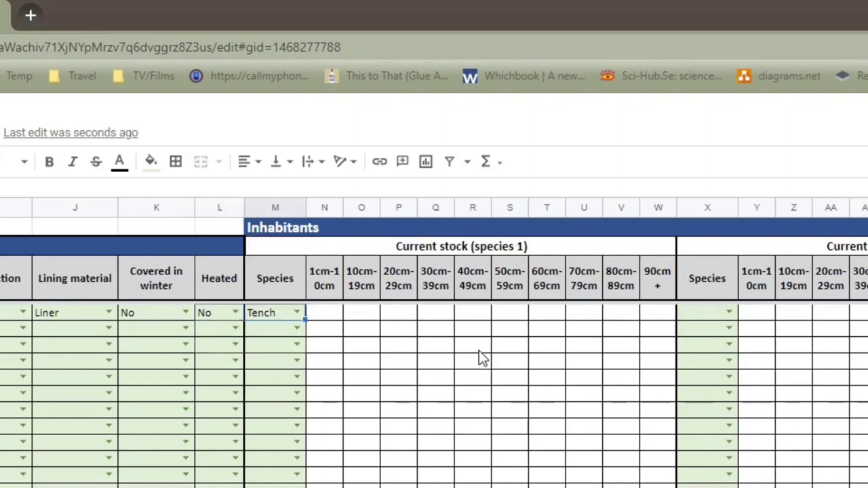
left_click(471, 316)
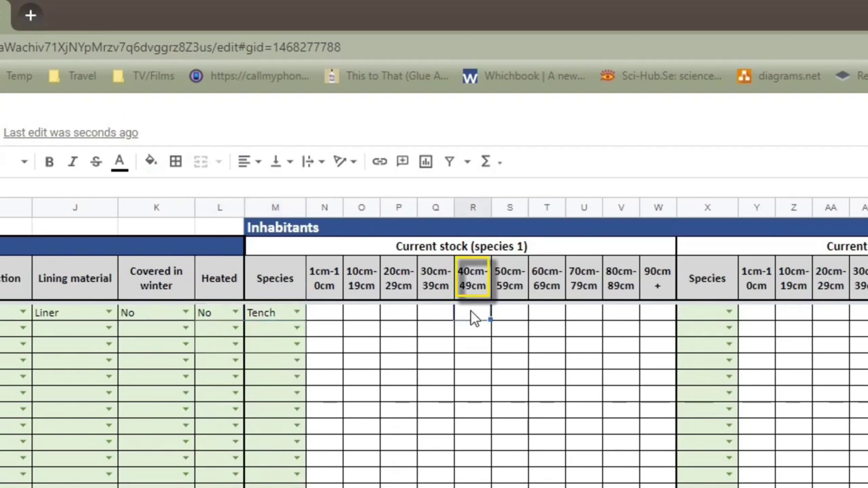
type("1")
left_click(481, 377)
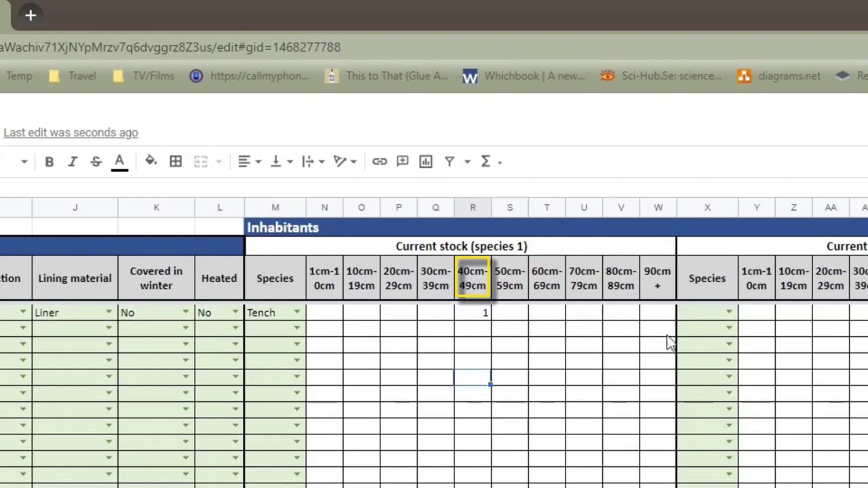
- Record Rudd as species 2 in row 4, with 22 fish at 1cm-10cm and 13 at 10cm-19cm
left_click(676, 313)
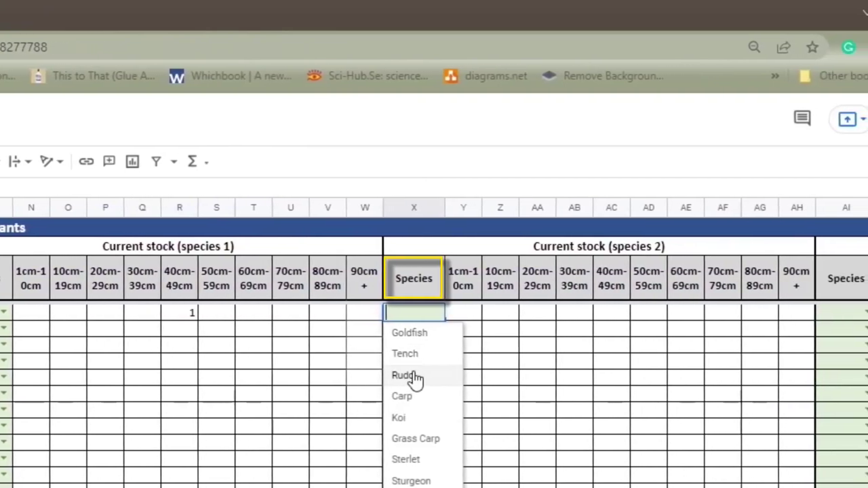
left_click(415, 375)
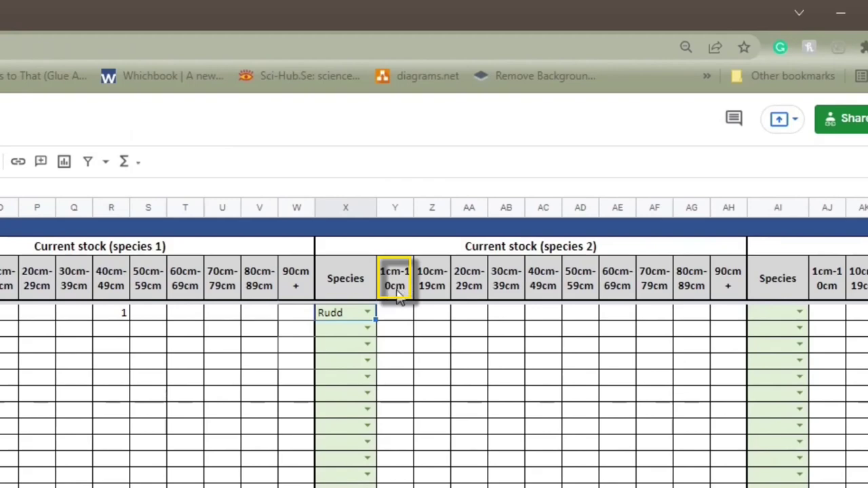
left_click(400, 315)
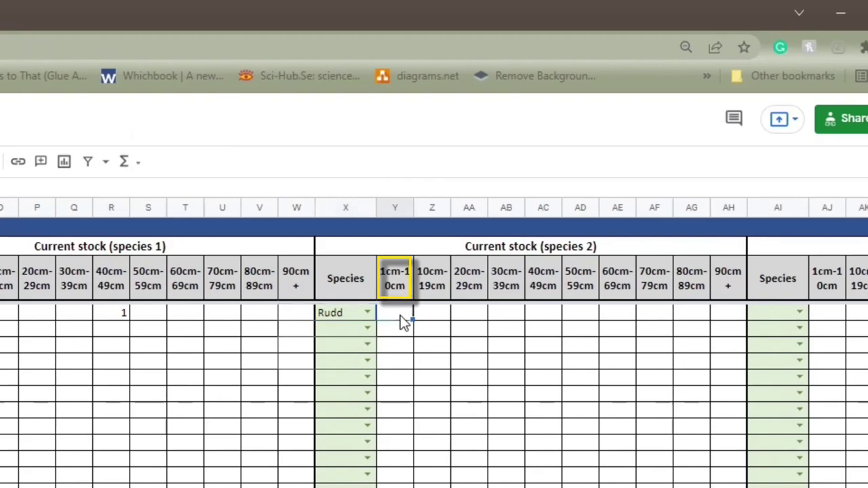
type("22")
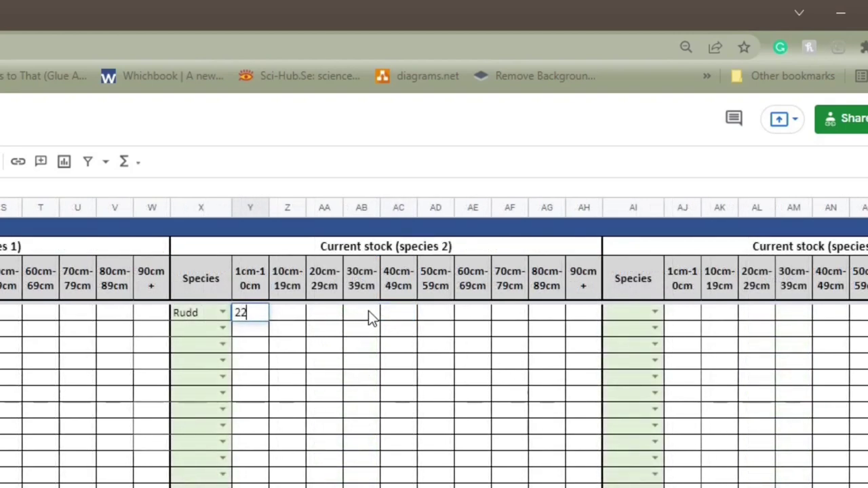
left_click(289, 313)
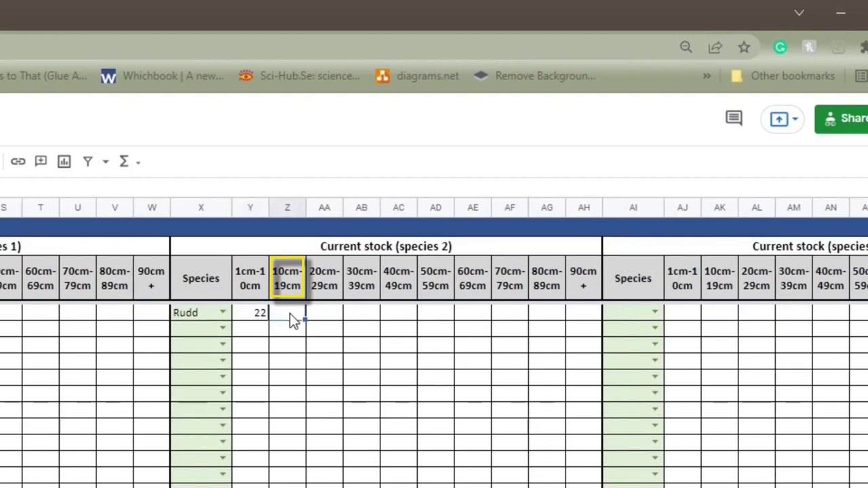
type("13")
- Record Carp as species 3 in row 4, with 2 fish in the 60cm-69cm range
left_click(656, 313)
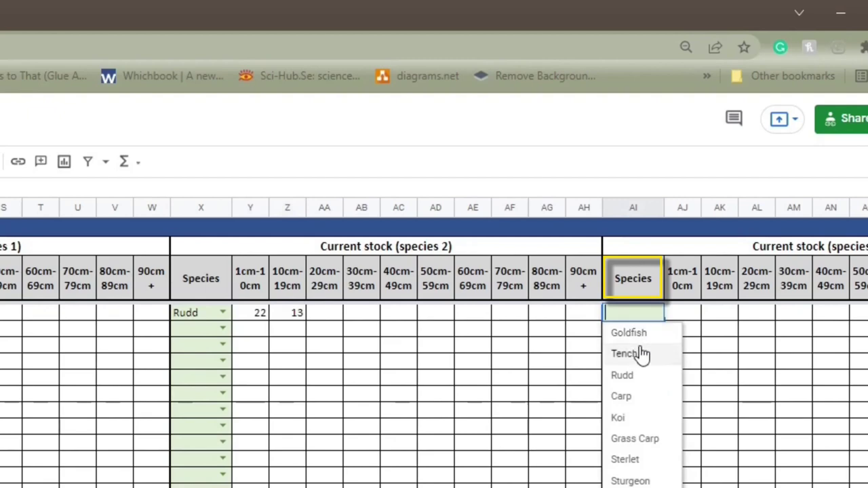
left_click(634, 397)
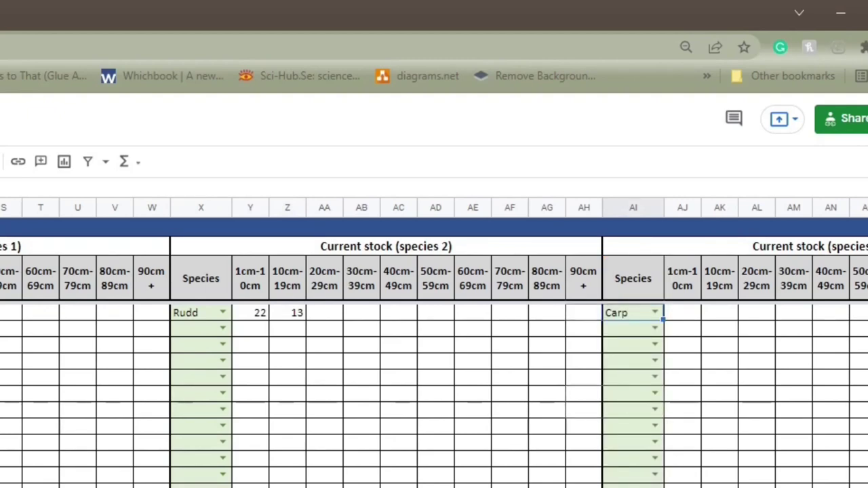
scroll(563, 408, "right", 5)
left_click(522, 315)
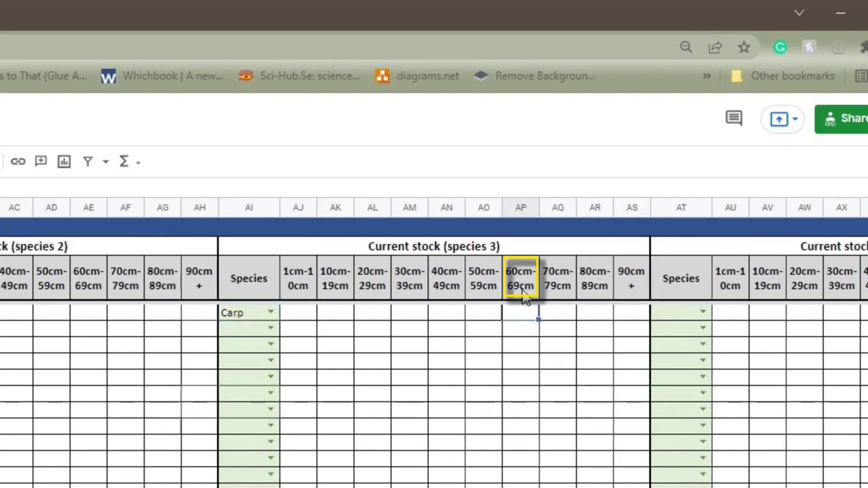
type("2")
left_click(530, 360)
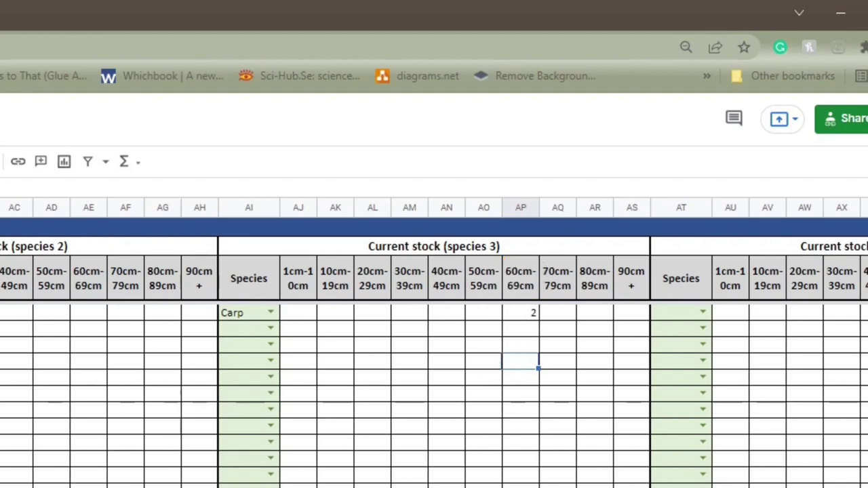
- Leave stock species 4 to 6 blank and enter Frogs as row 4's other wildlife
scroll(434, 352, "right", 8)
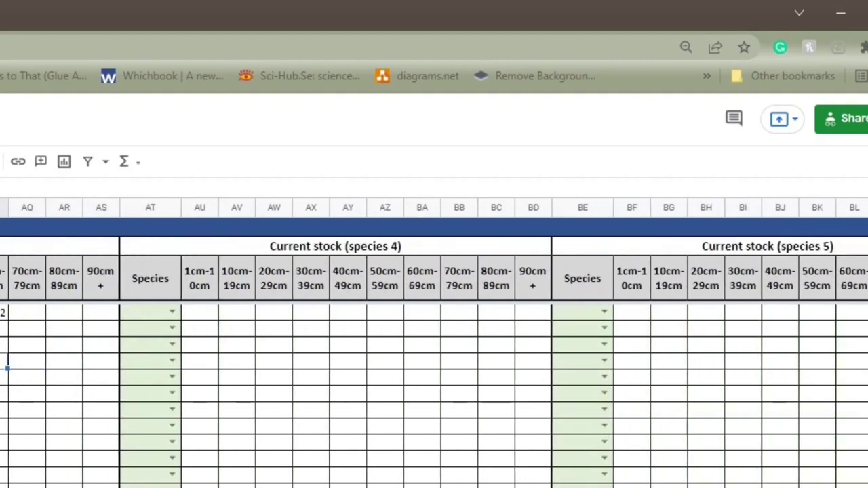
scroll(434, 353, "right", 5)
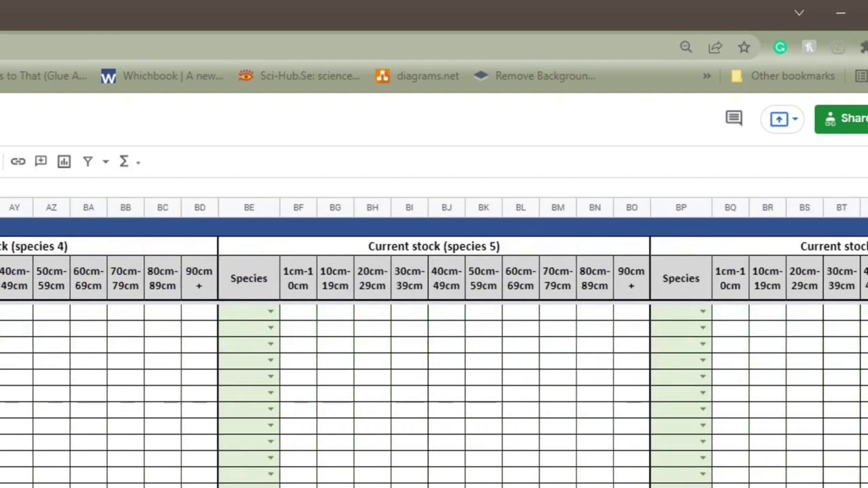
scroll(434, 353, "right", 2)
scroll(434, 353, "right", 2)
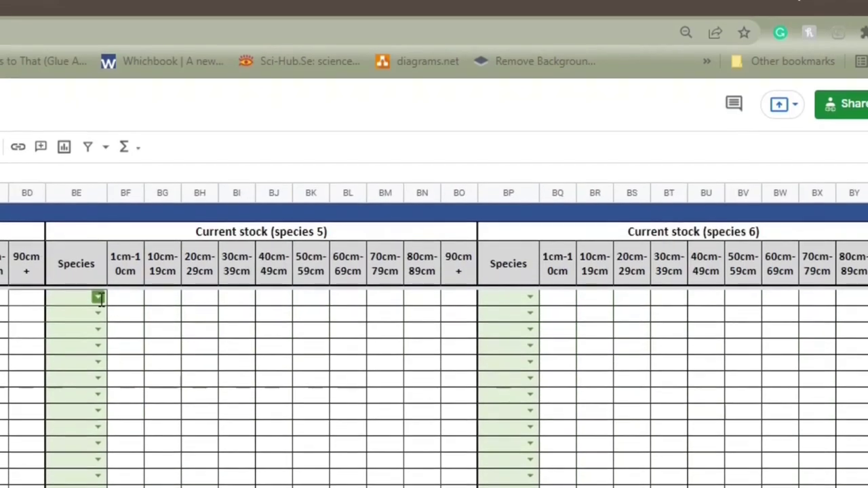
left_click(98, 298)
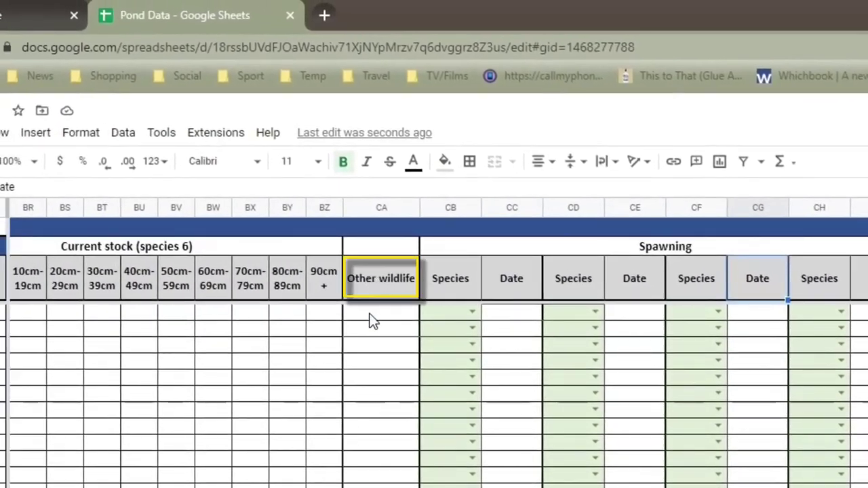
left_click(370, 313)
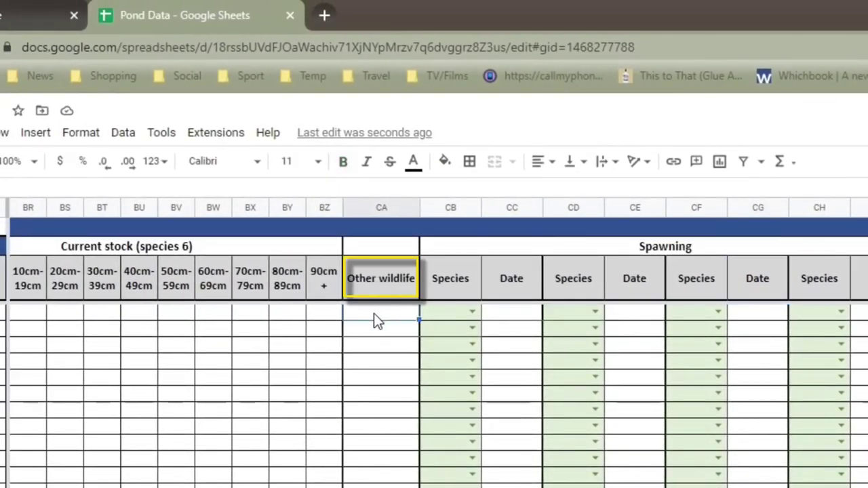
type("Frog")
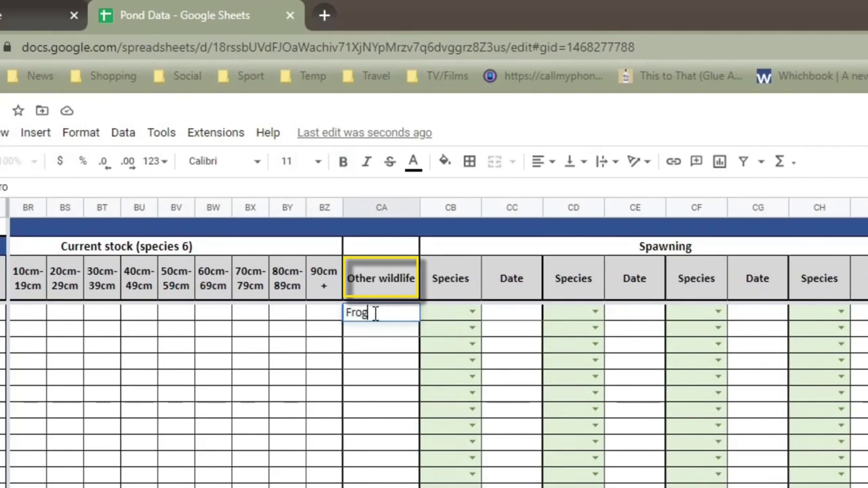
type("s")
key("Return")
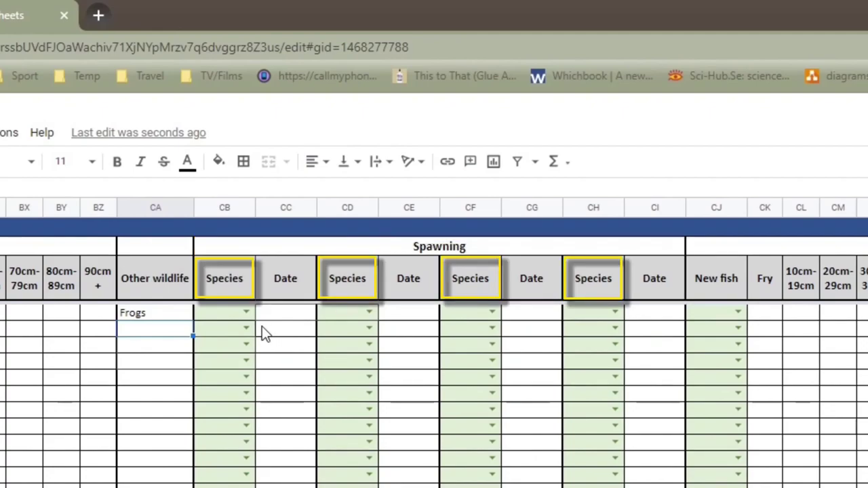
- Try Rudd as the first spawning species in row 4, and clear that entry again
left_click(246, 313)
left_click(248, 312)
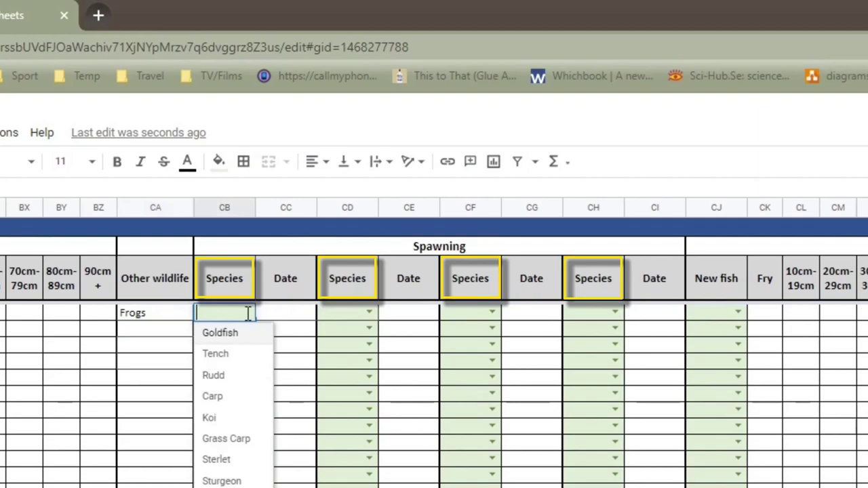
left_click(233, 377)
left_click(281, 317)
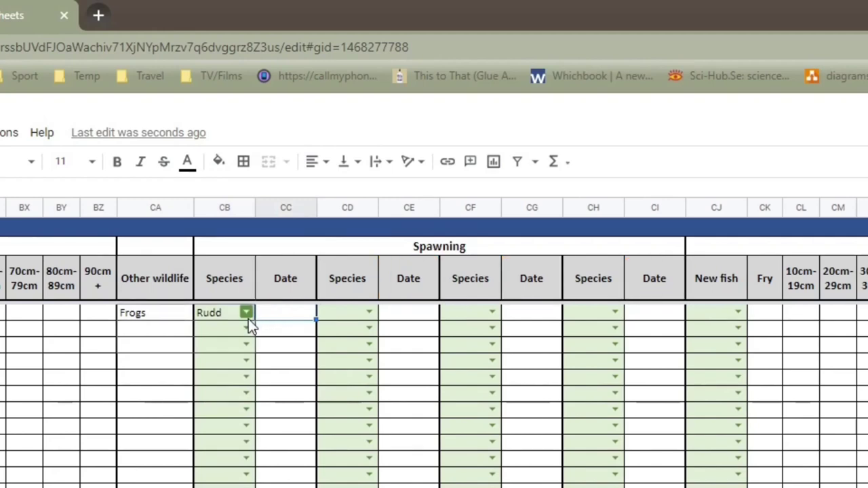
left_click(230, 313)
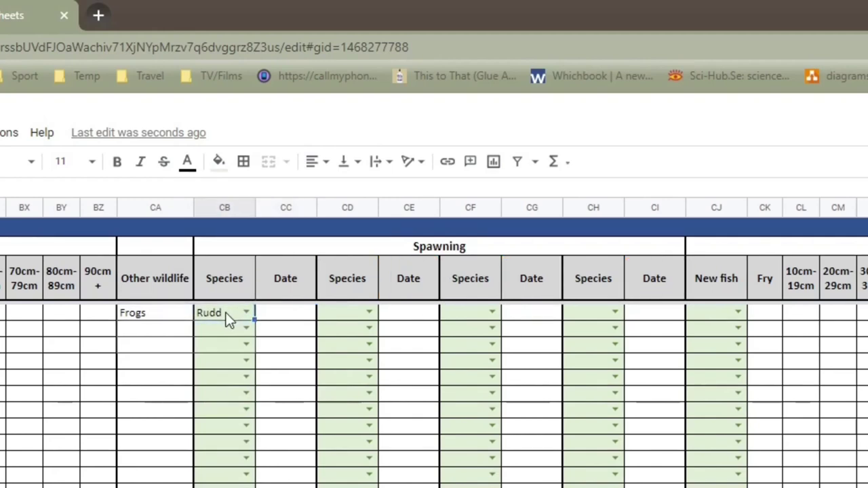
key("Delete")
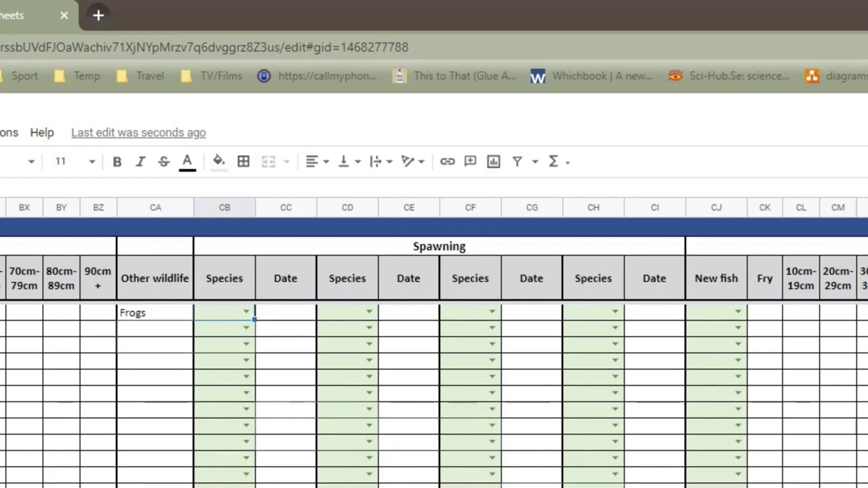
- Look over the New additions columns for new fish, their size ranges and dates
scroll(434, 353, "right", 5)
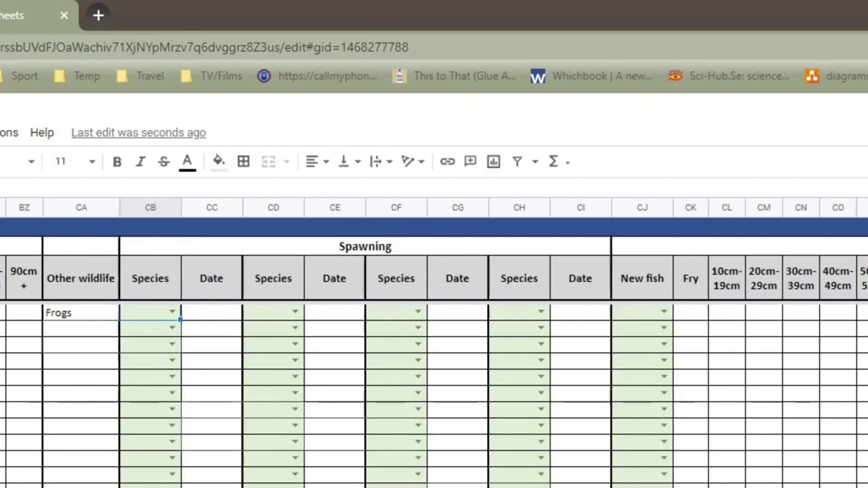
scroll(434, 353, "right", 1)
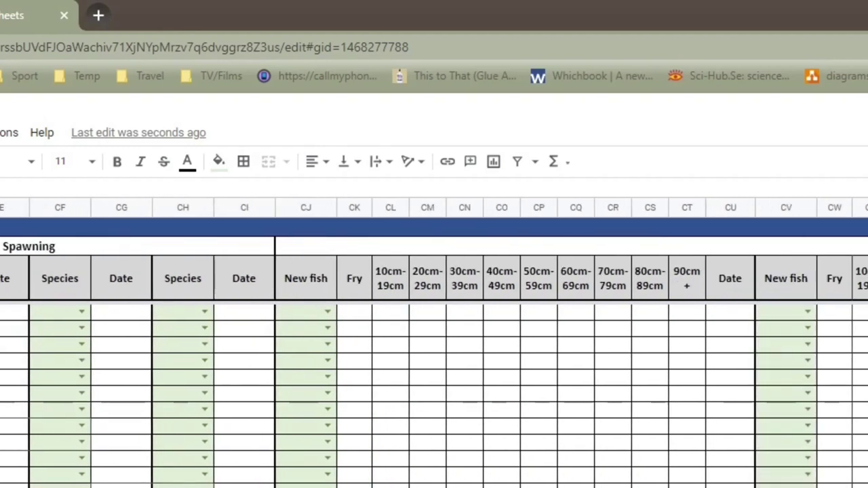
scroll(434, 353, "right", 1)
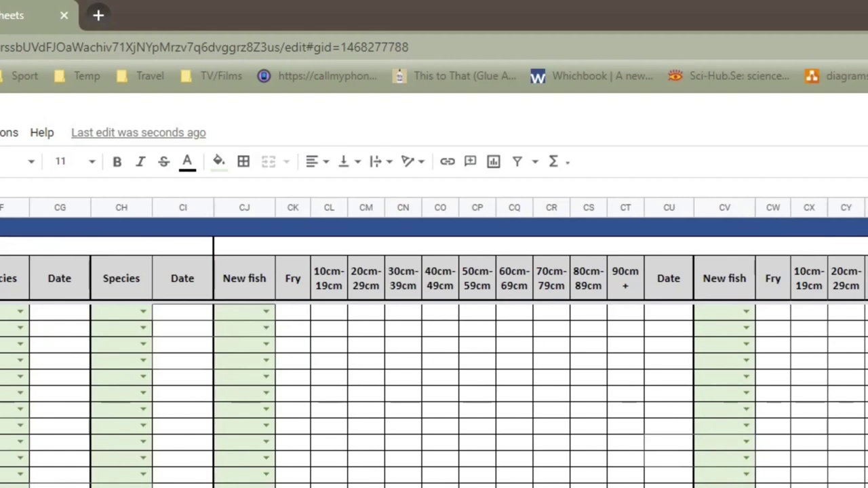
scroll(434, 339, "right", 7)
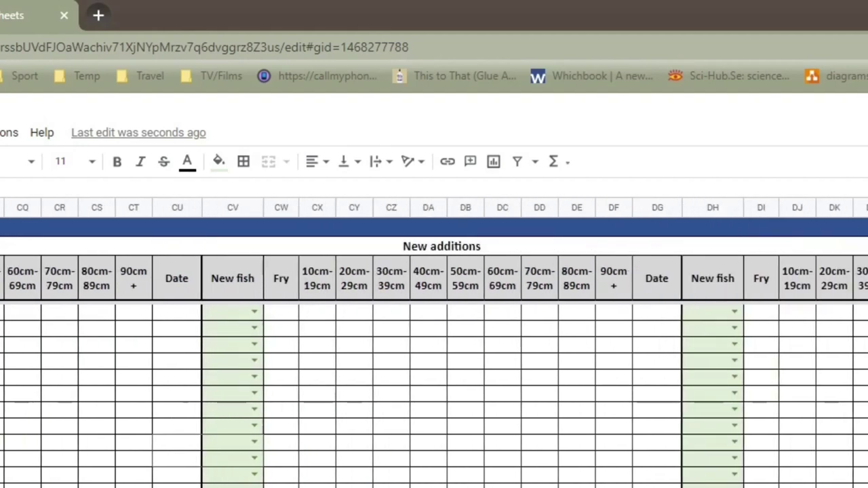
scroll(434, 339, "left", 8)
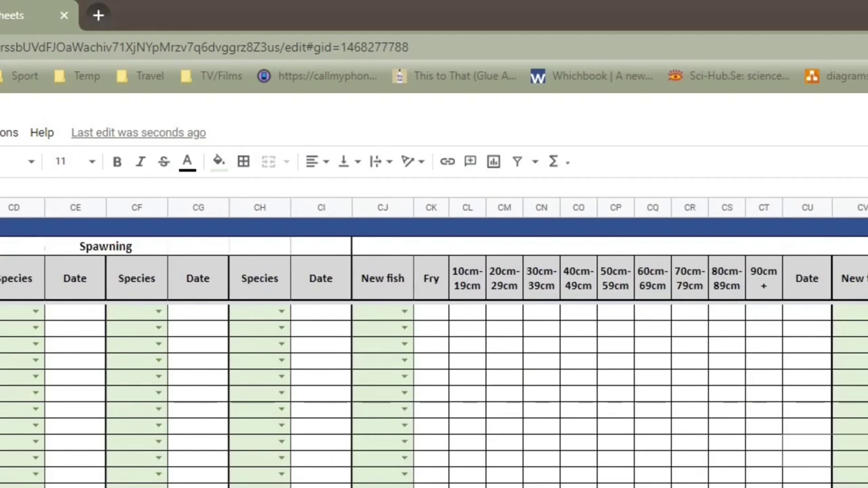
- Try Koi with 100 fry as row 4's first new addition, and clear both entries again
left_click(405, 313)
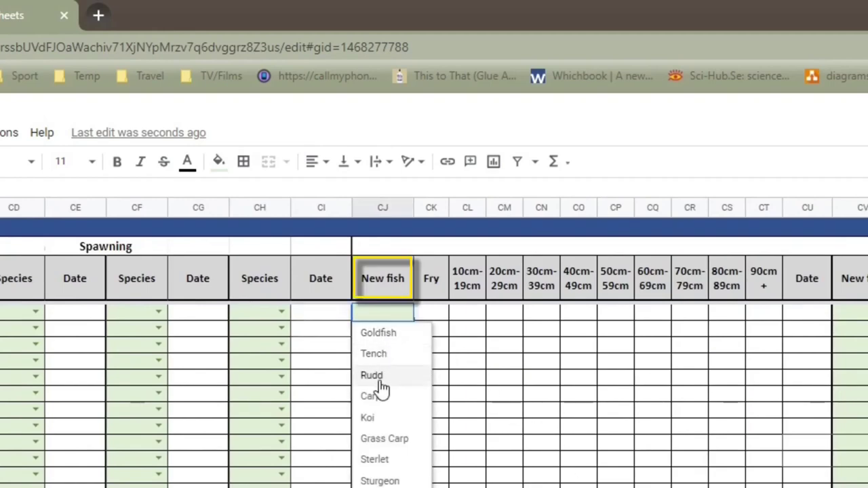
left_click(439, 313)
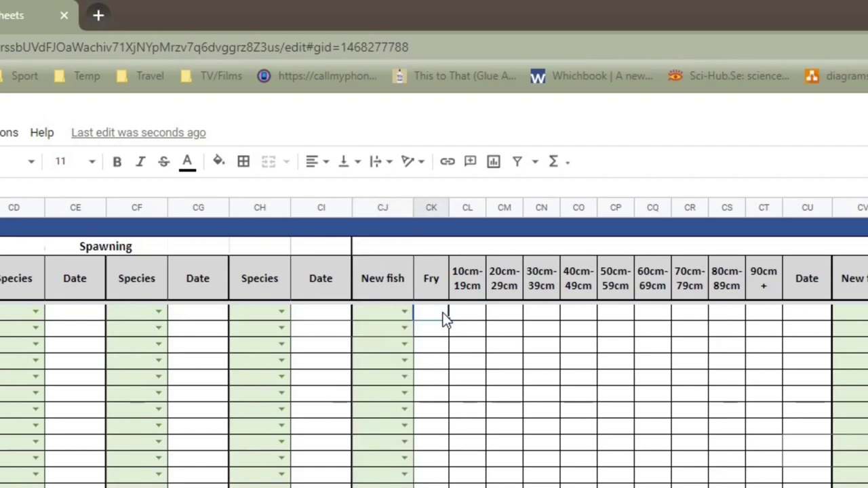
type("100")
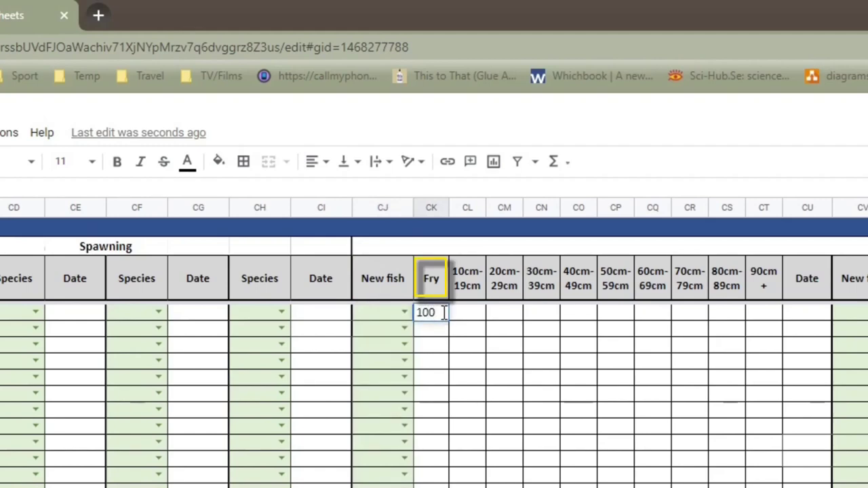
left_click(403, 311)
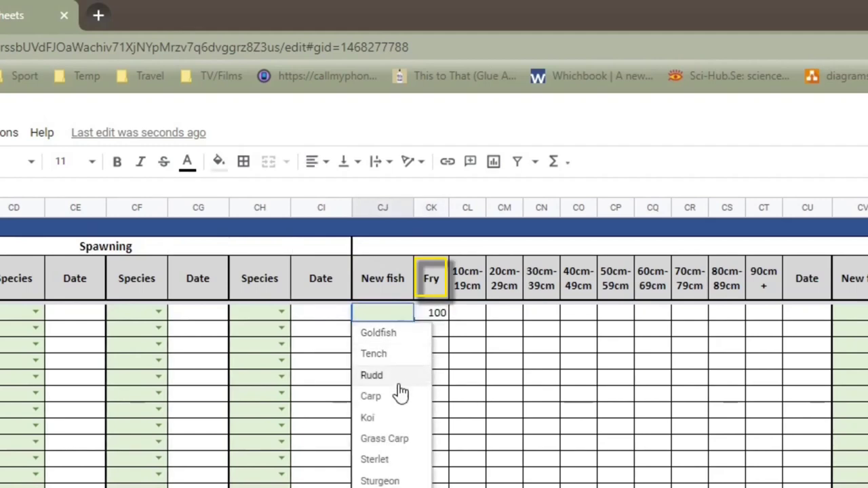
left_click(381, 418)
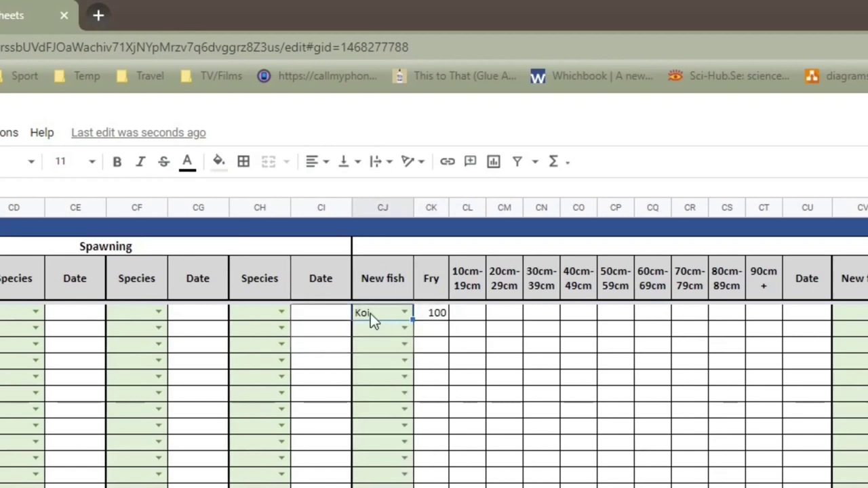
key("Delete")
left_click(444, 312)
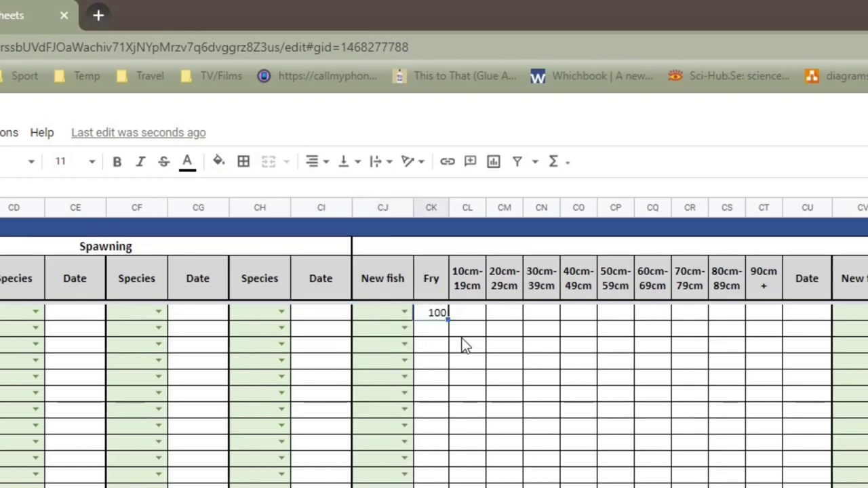
key("Delete")
- Set row 4's filtration type to Pump fed, with No for both Trickle in and Pressure filter
scroll(434, 373, "right", 10)
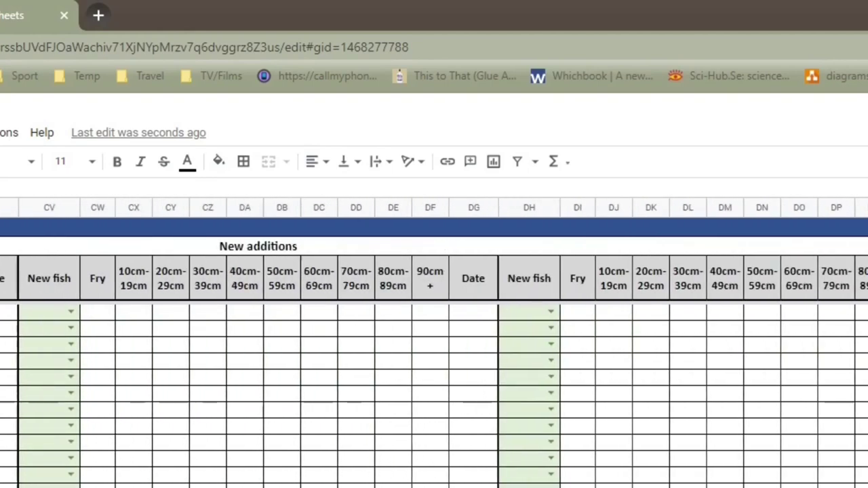
scroll(434, 373, "right", 10)
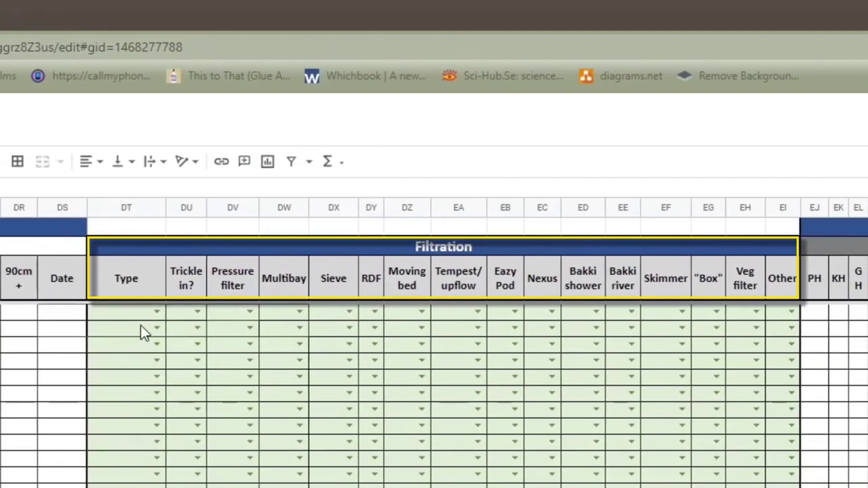
left_click(156, 310)
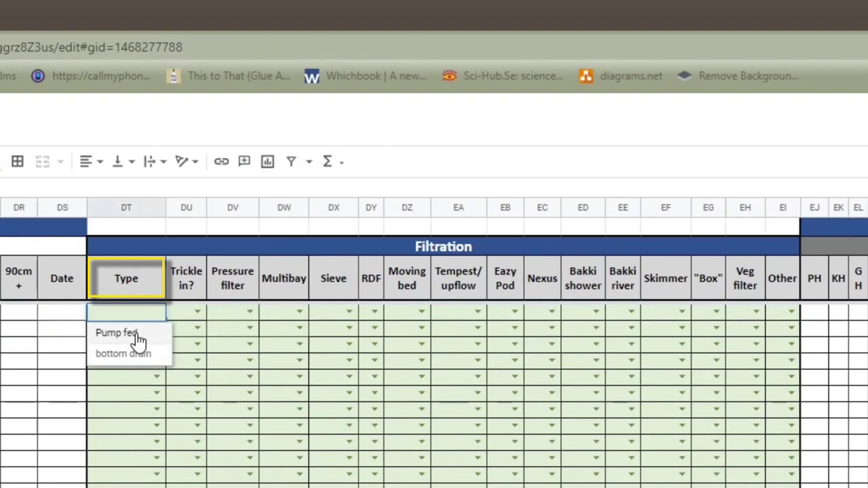
left_click(136, 333)
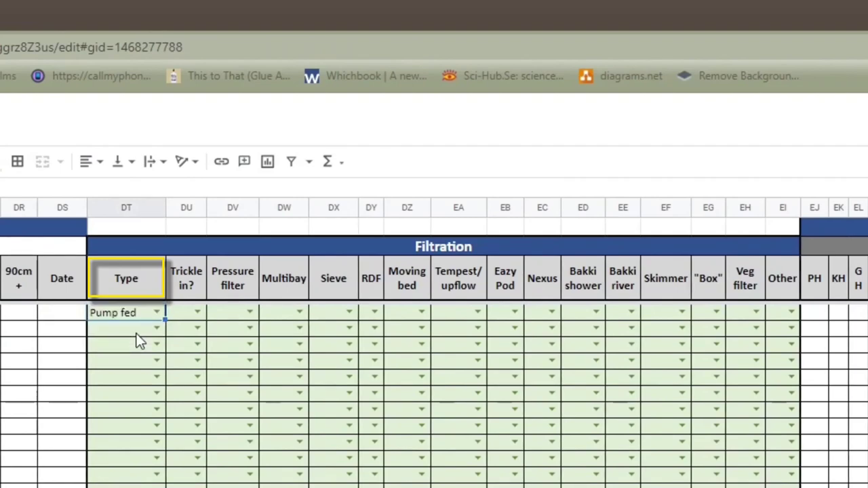
left_click(196, 313)
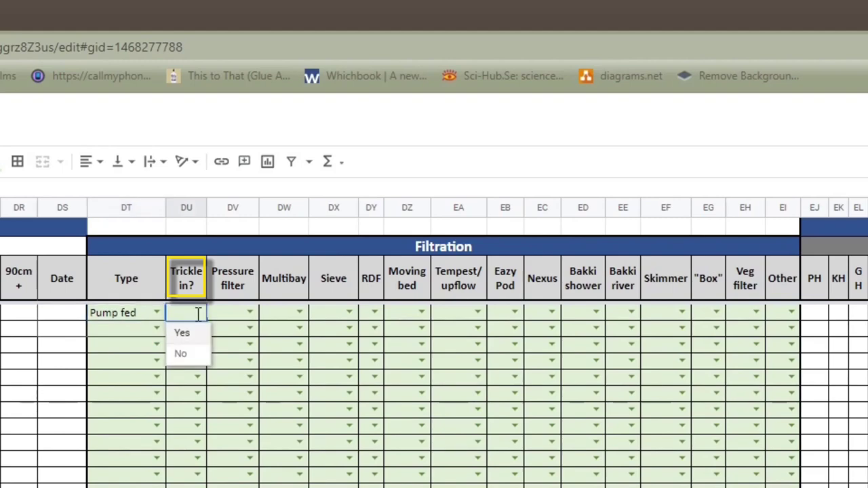
left_click(183, 354)
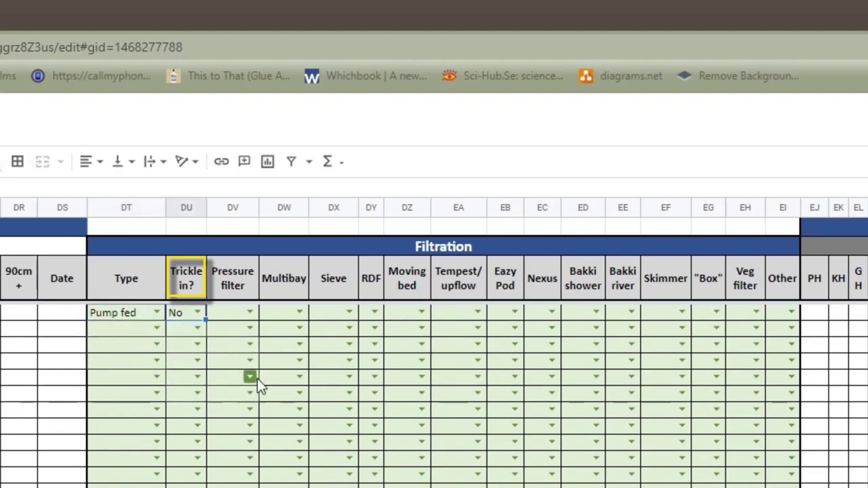
left_click(250, 312)
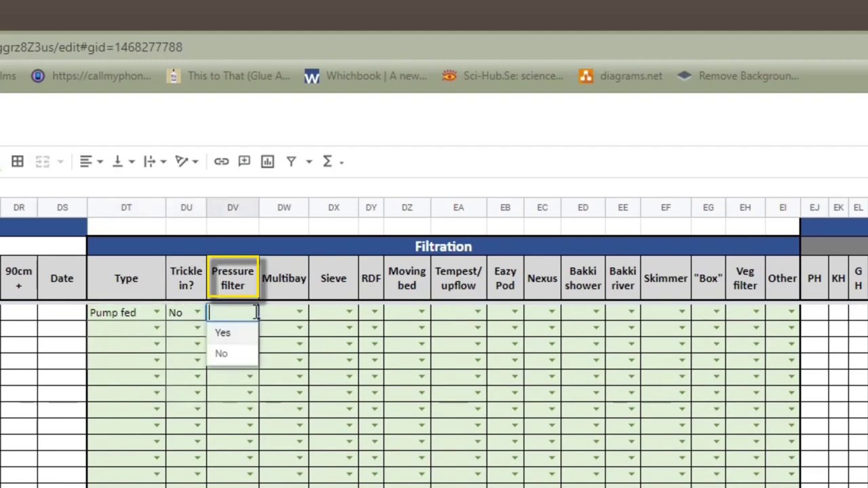
left_click(237, 355)
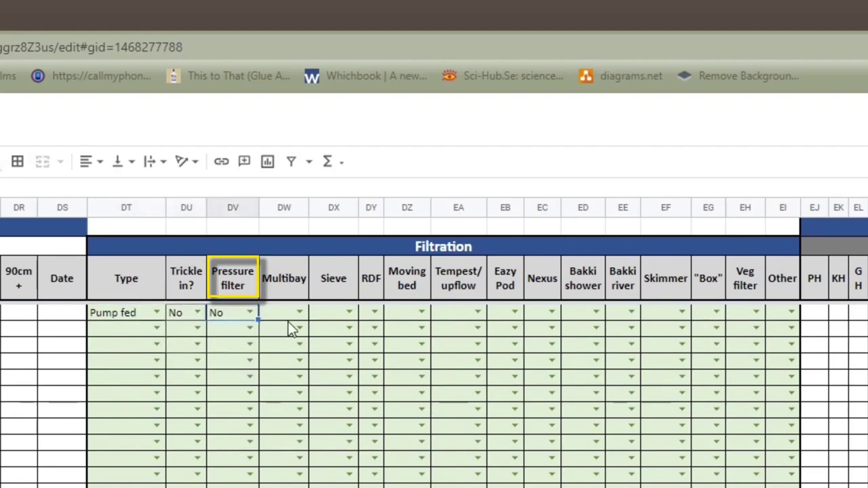
- Set row 4's Multibay filtration to Yes, and both Sieve and RDF to No
left_click(299, 313)
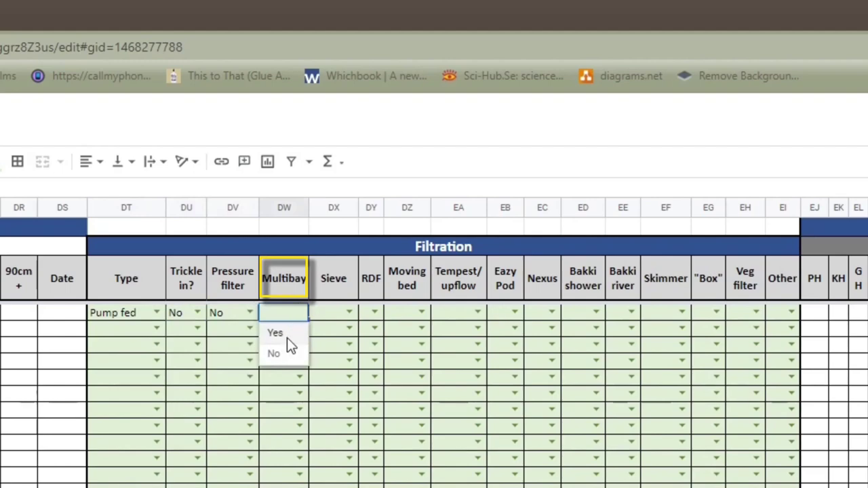
left_click(286, 336)
left_click(349, 313)
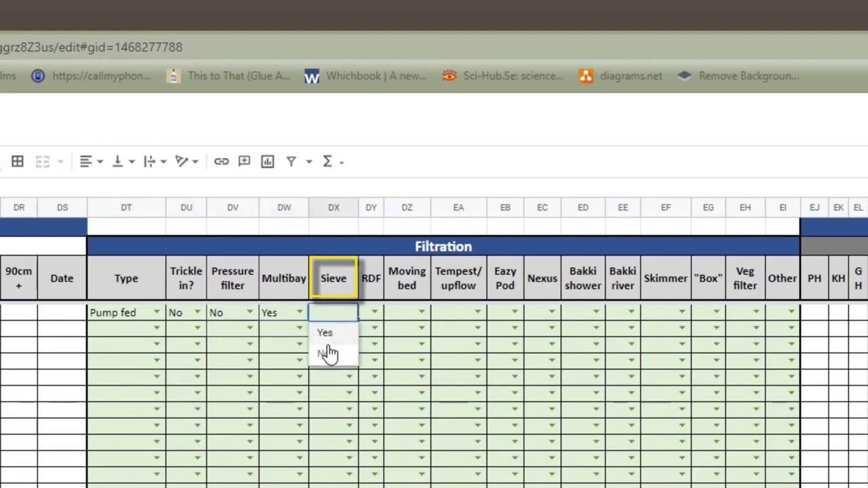
left_click(327, 354)
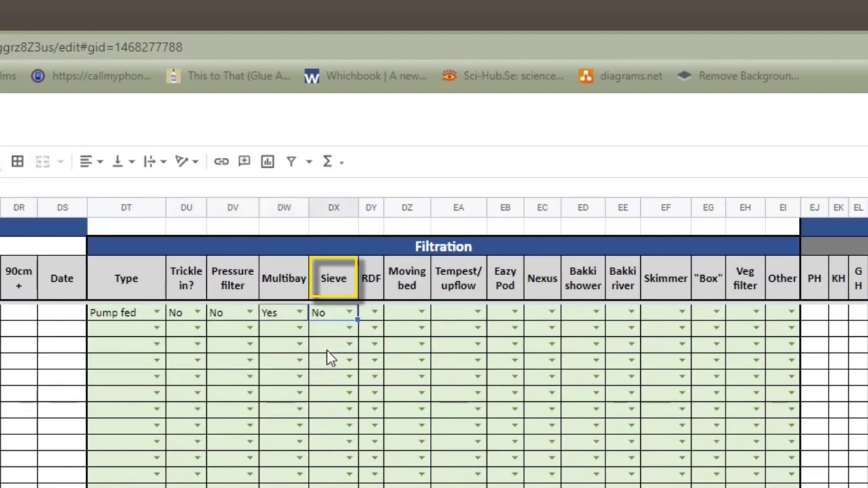
left_click(375, 311)
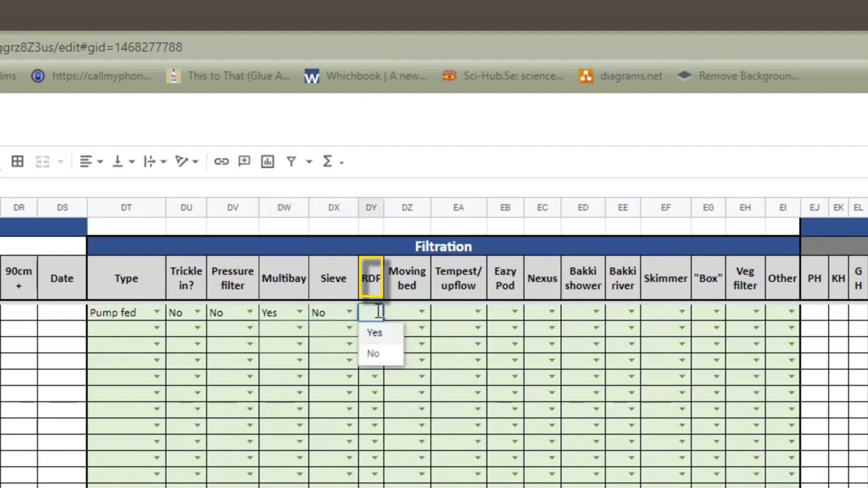
left_click(373, 353)
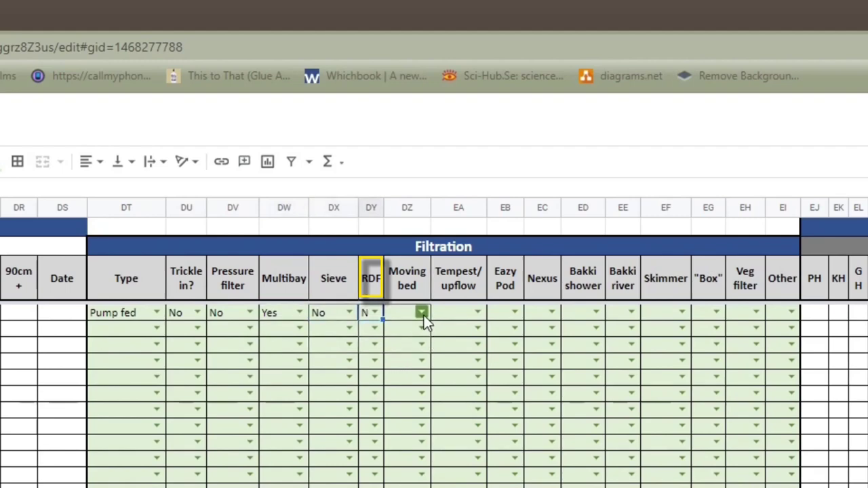
- Set Moving bed and Tempest/upflow to Yes and Eazy Pod to No in row 4's filtration data
left_click(421, 312)
left_click(407, 332)
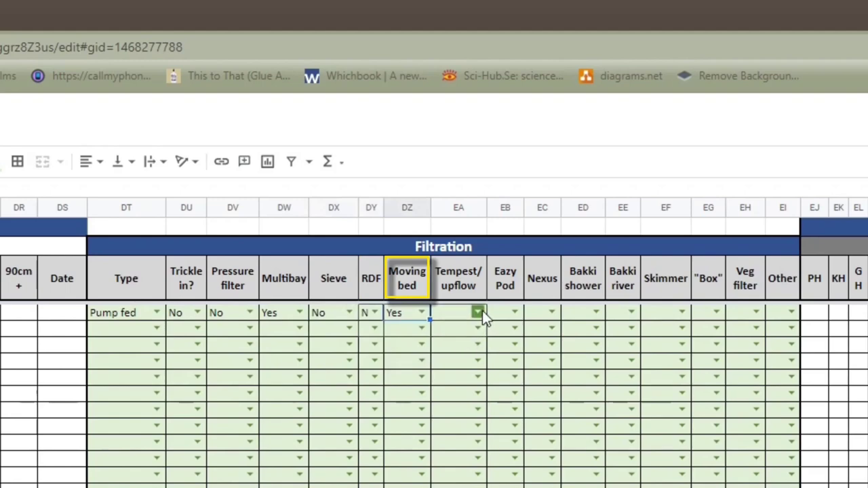
left_click(478, 312)
left_click(454, 332)
left_click(514, 313)
left_click(513, 353)
- Mark Nexus, Bakki shower and Bakki river as No in row 4's filtration data
left_click(554, 313)
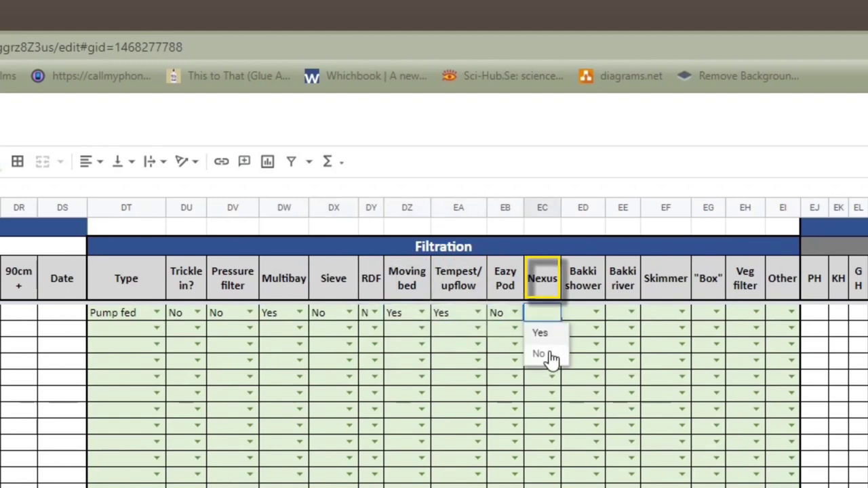
left_click(551, 355)
left_click(596, 313)
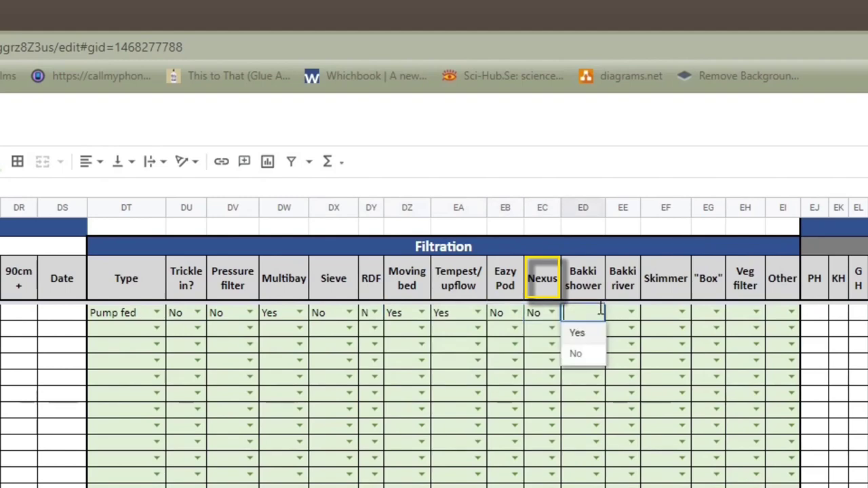
left_click(586, 354)
left_click(631, 312)
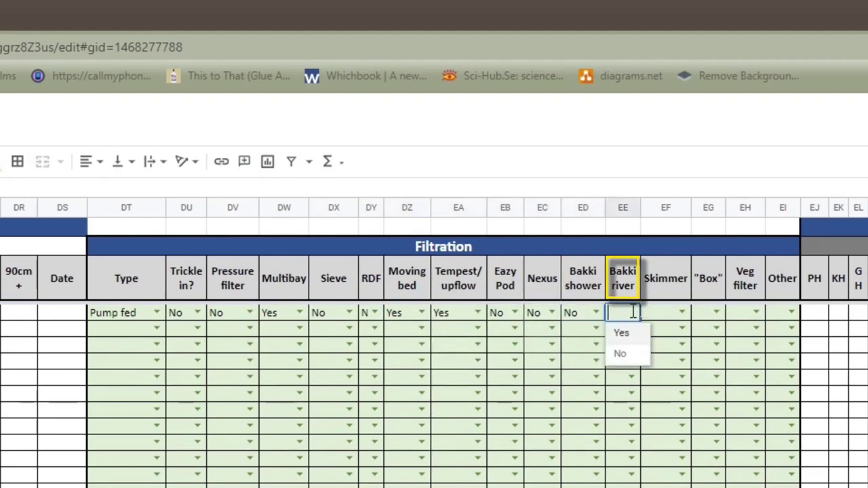
left_click(615, 355)
- Complete row 4's filtration data with Yes for Skimmer and No for "Box", Veg filter and Other
left_click(686, 312)
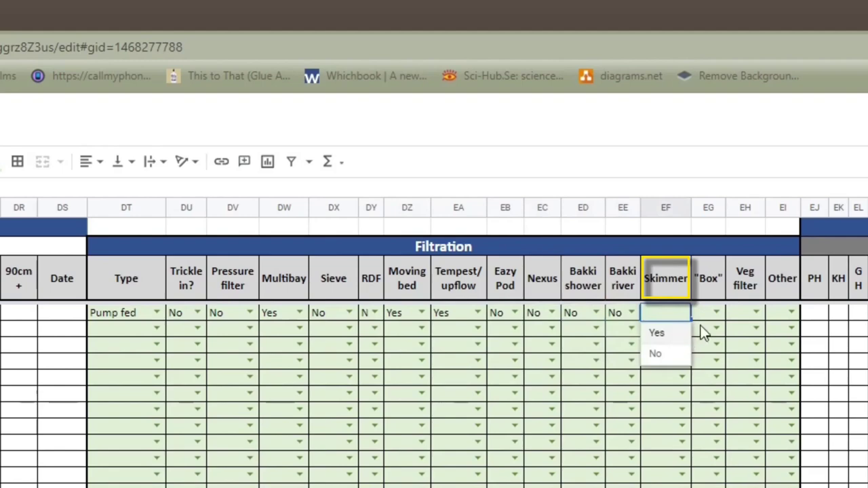
left_click(668, 335)
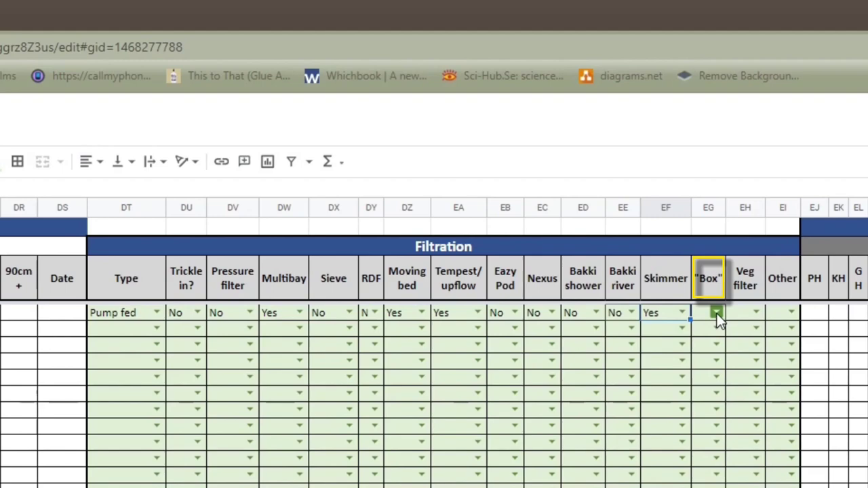
left_click(716, 313)
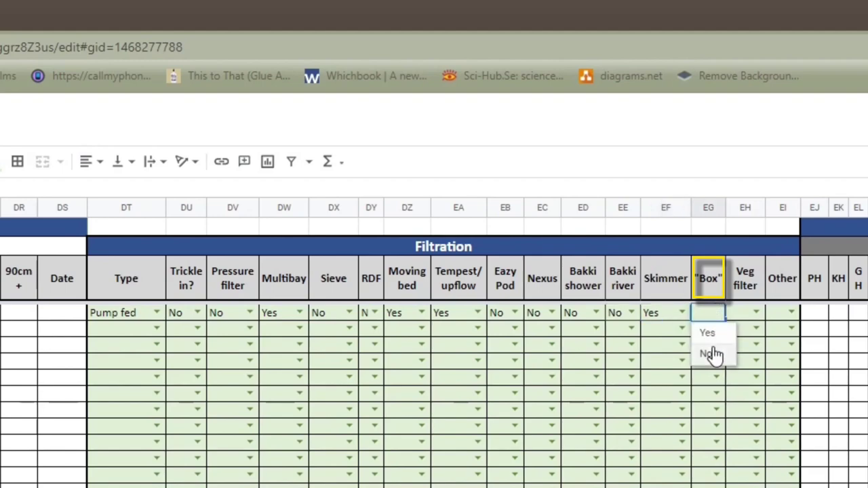
left_click(710, 354)
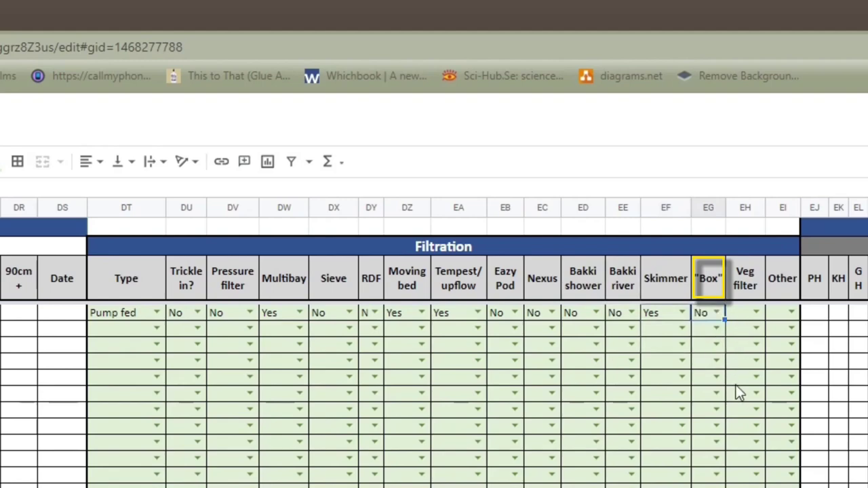
left_click(756, 314)
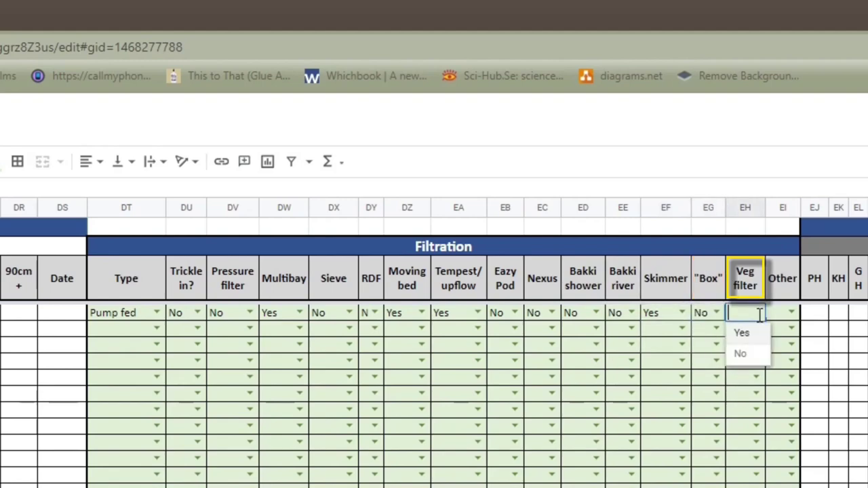
left_click(755, 353)
left_click(791, 314)
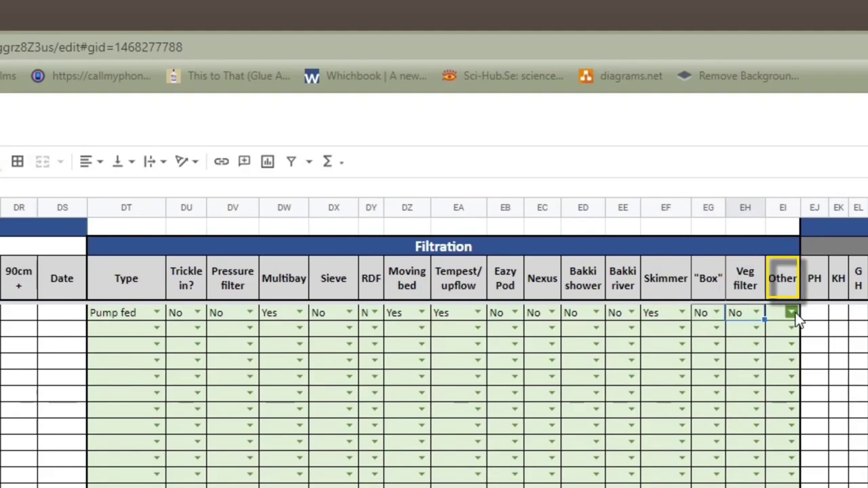
left_click(786, 355)
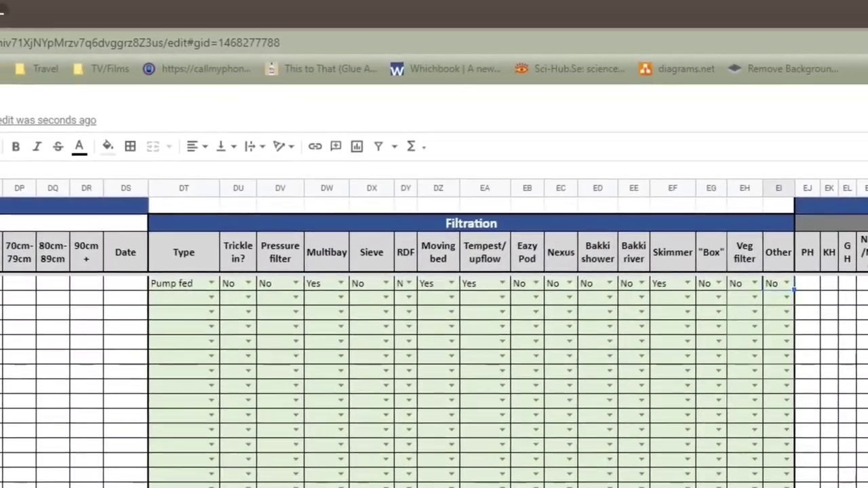
- Try 8 as row 4's average PH for March in the monthly data, and clear that entry again
scroll(434, 339, "right", 5)
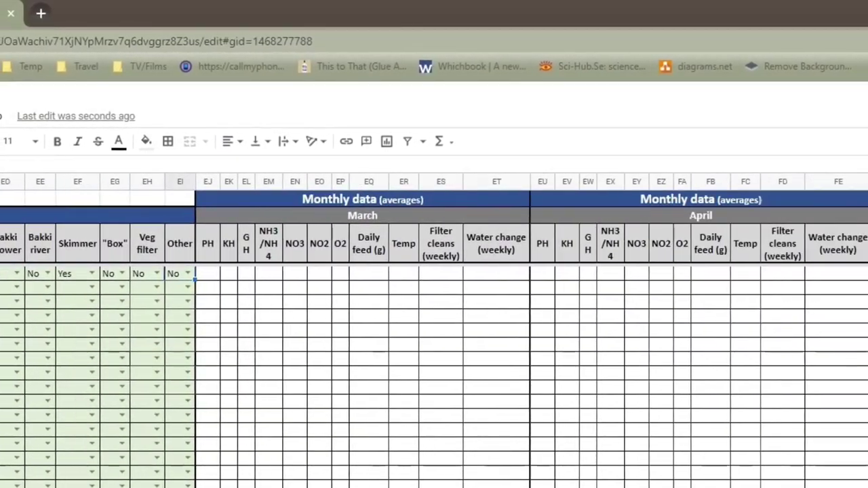
scroll(434, 339, "right", 3)
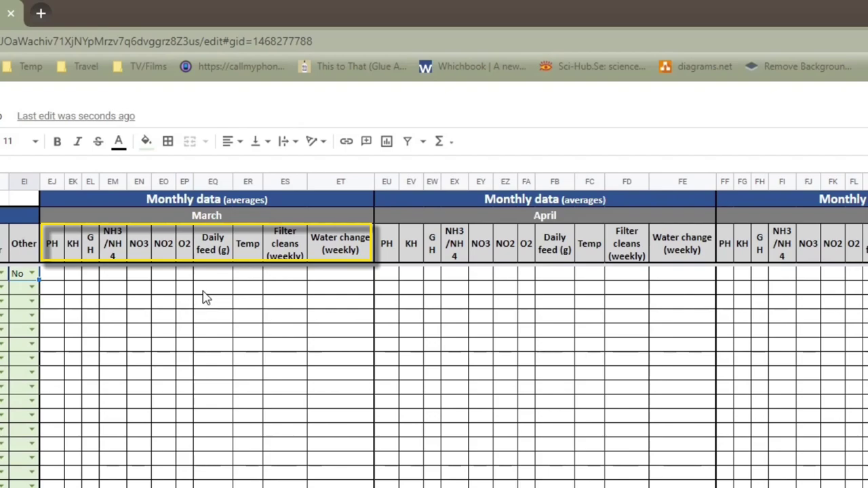
left_click(53, 282)
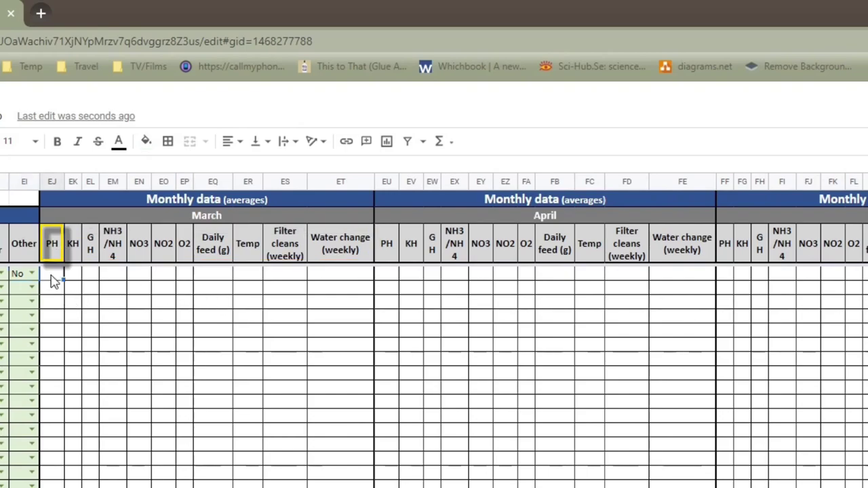
type("8")
key("Return")
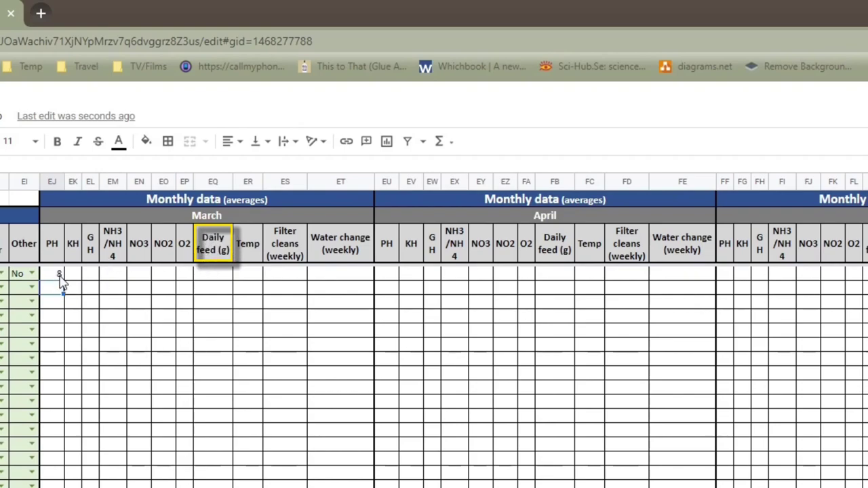
key("BackSpace")
left_click(250, 273)
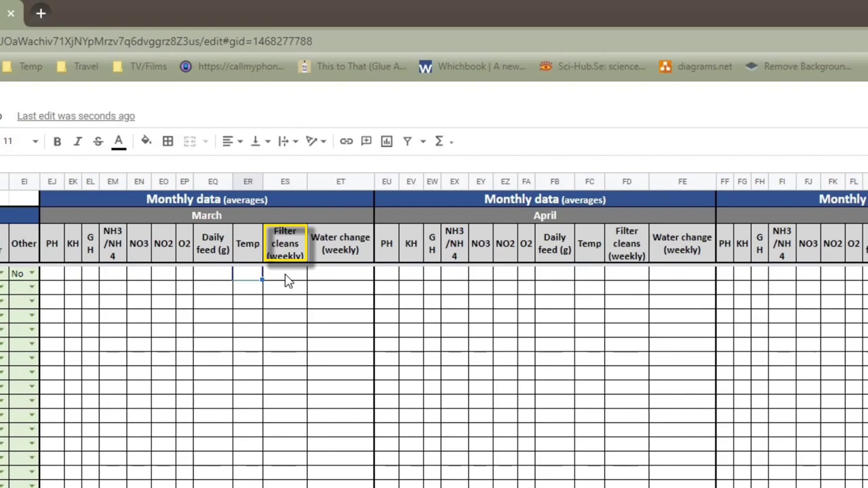
- Examine the monthly data columns from March's filter cleans and water change through February, up to the Health section
left_click(288, 280)
left_click(326, 280)
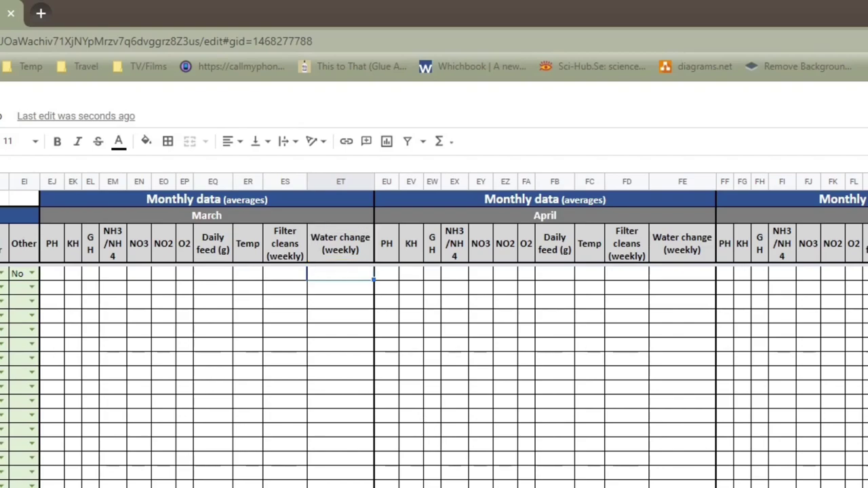
scroll(434, 372, "right", 15)
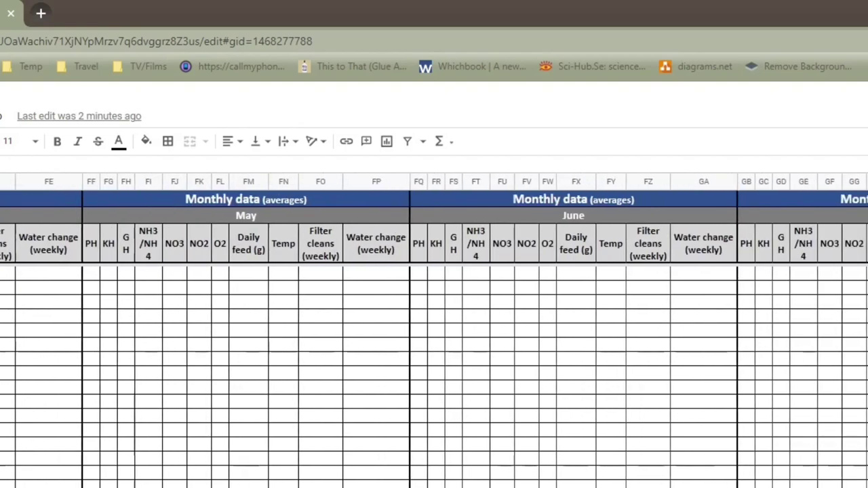
scroll(434, 373, "left", 8)
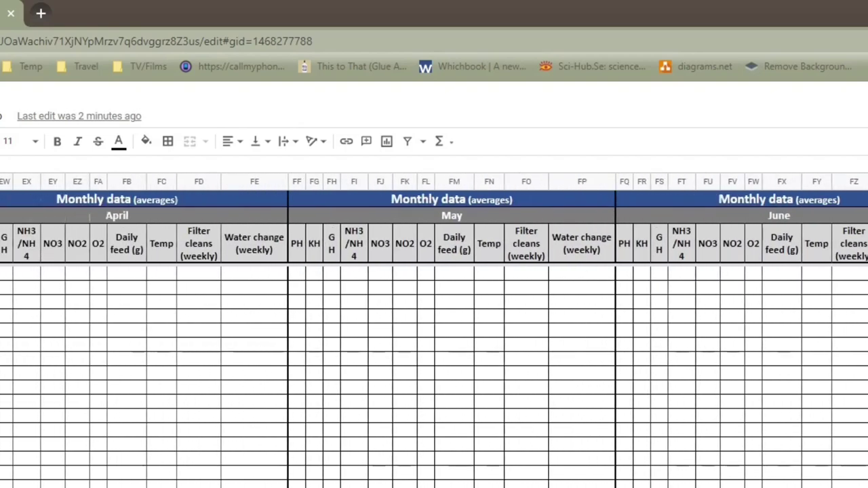
scroll(434, 373, "right", 15)
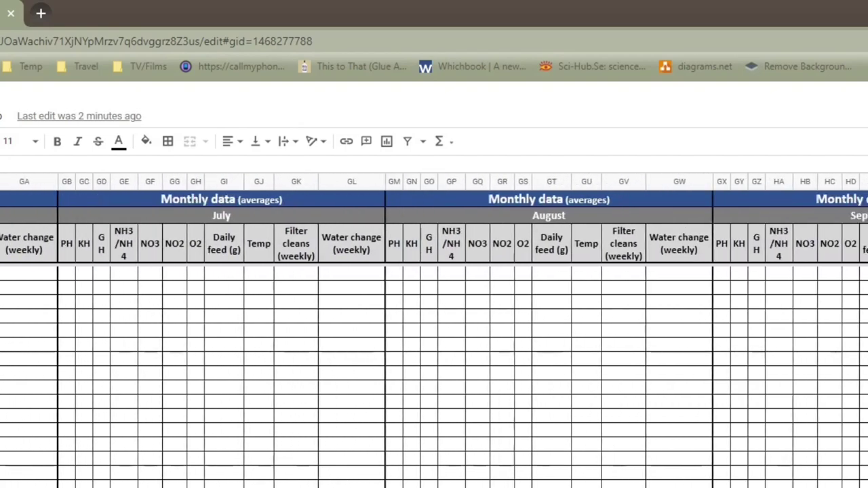
scroll(433, 372, "right", 15)
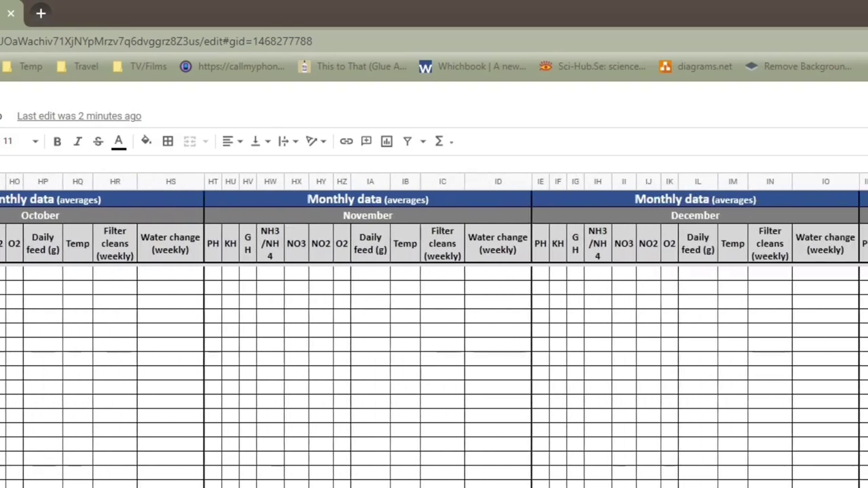
scroll(433, 373, "right", 15)
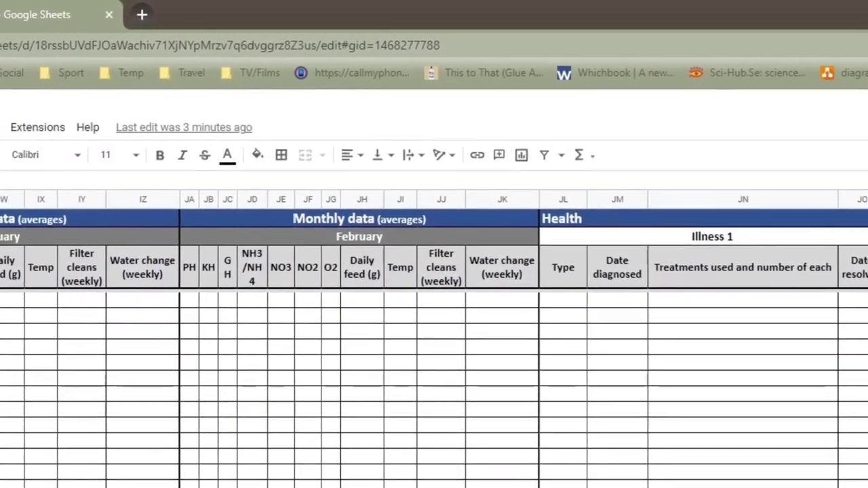
scroll(434, 339, "right", 5)
scroll(433, 339, "right", 4)
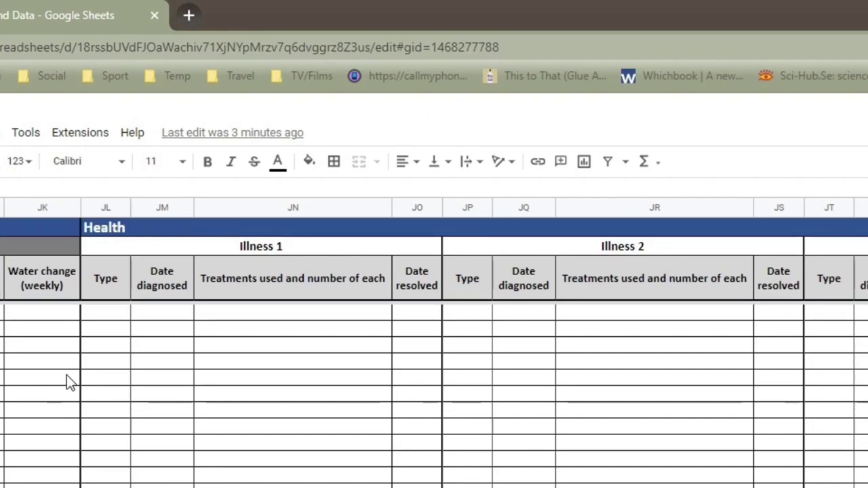
- Try "FMGx2, ANOTHER x2" as the treatments used for Illness 1 in row 4's Health section, and clear that entry again
left_click(107, 312)
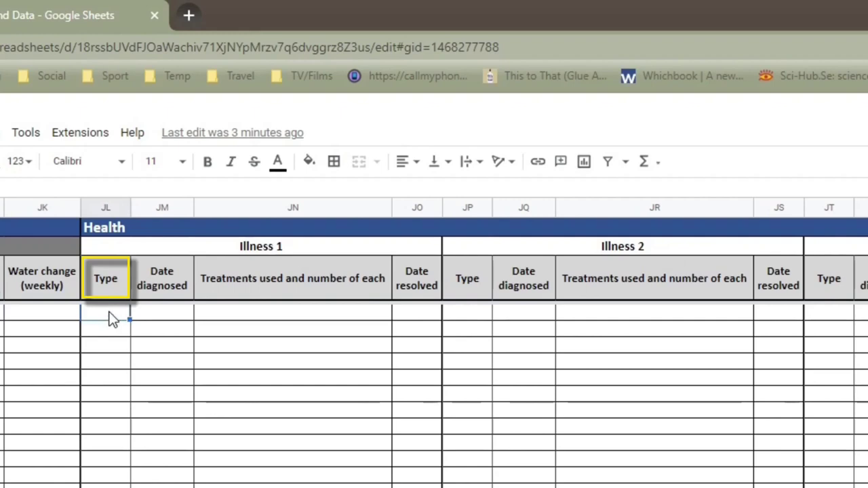
left_click(150, 318)
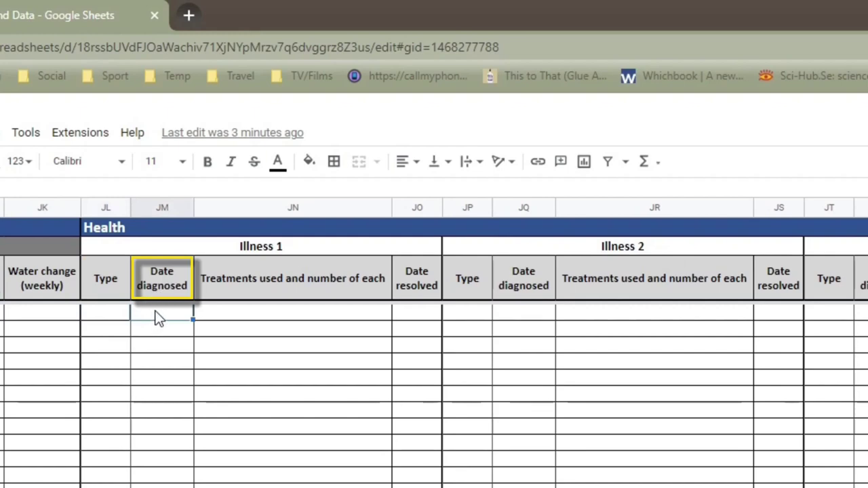
left_click(208, 314)
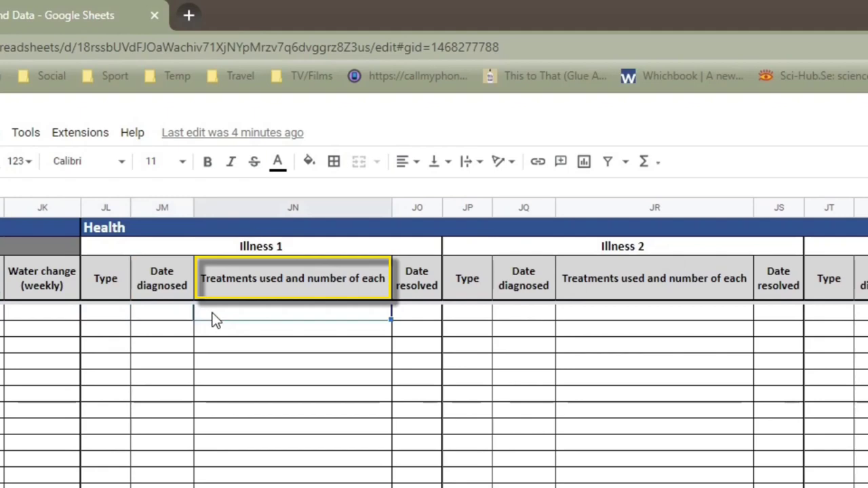
type("FMG")
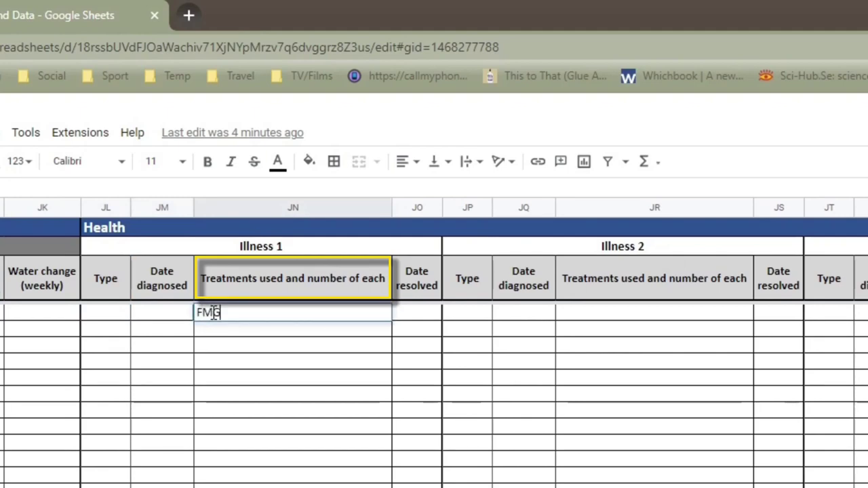
type("x2,")
type("ANOTHER")
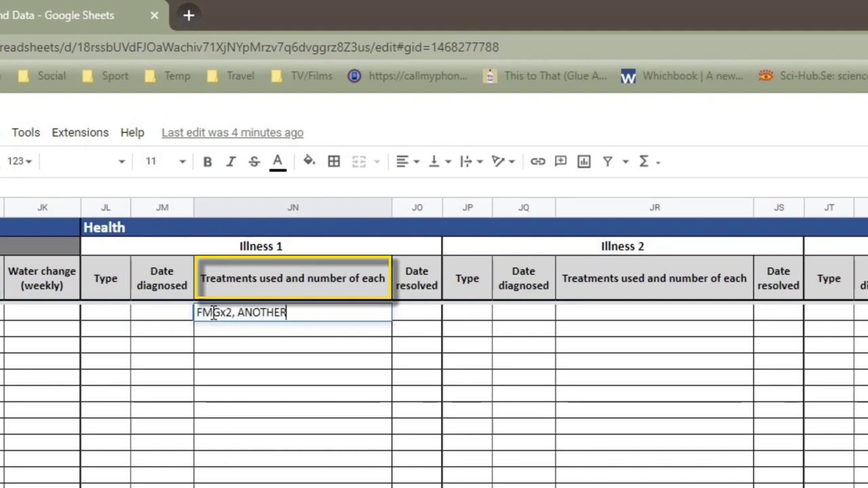
type(" x2")
left_click(410, 313)
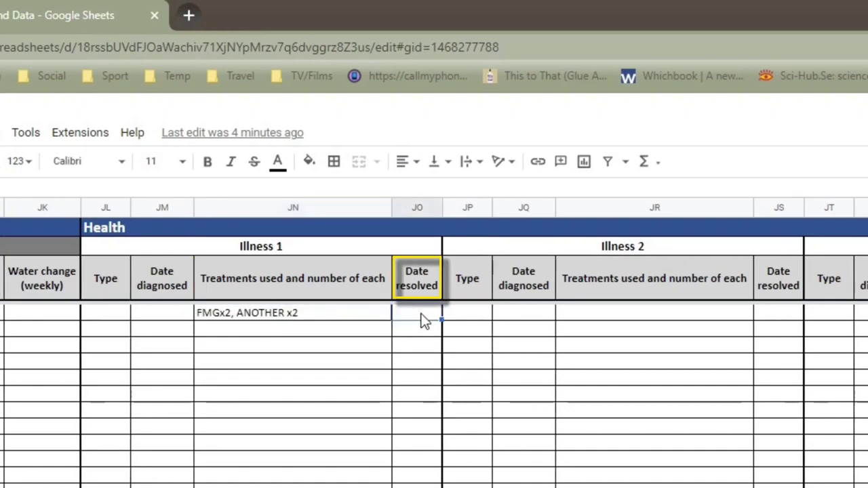
left_click(325, 316)
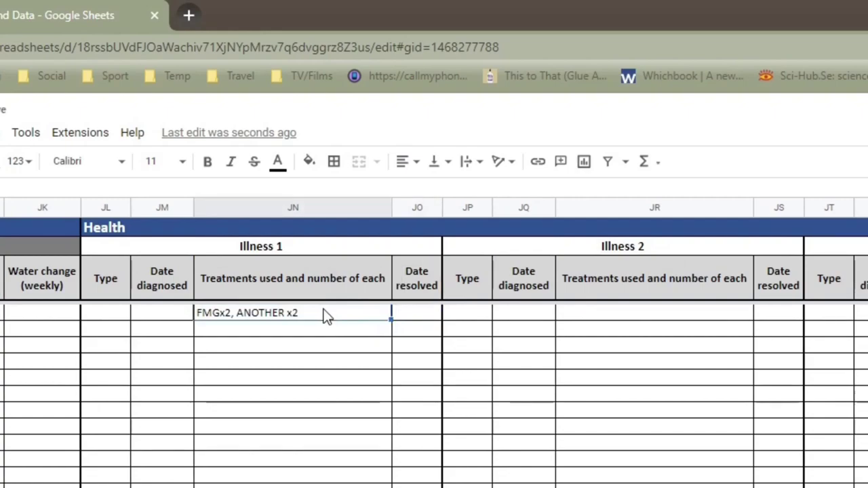
key("Delete")
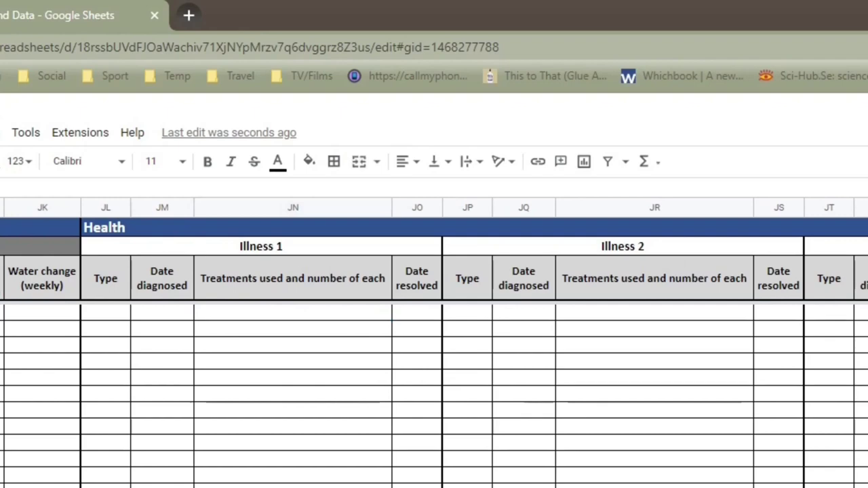
- Look over the remaining illness columns, and open the Comments sheet to examine its Date, Name and Comment columns
scroll(433, 342, "right", 3)
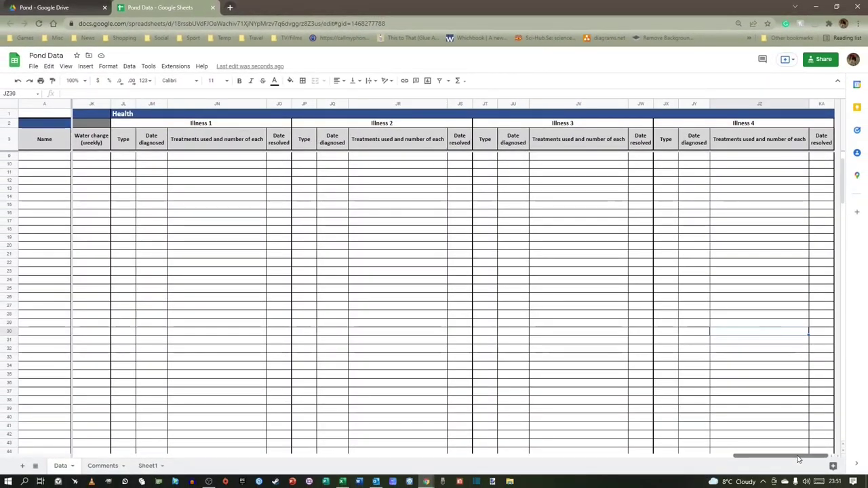
mouse_move(798, 459)
left_mouse_down()
mouse_move(259, 457)
mouse_move(124, 437)
left_mouse_up()
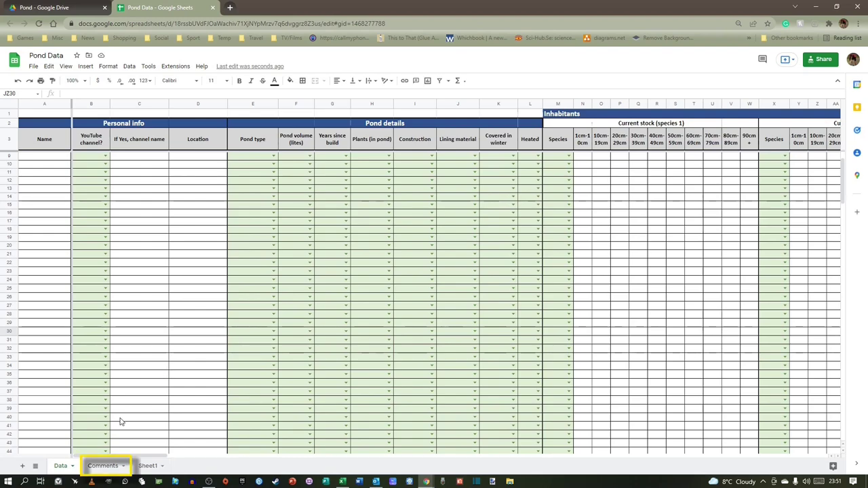
left_click(103, 466)
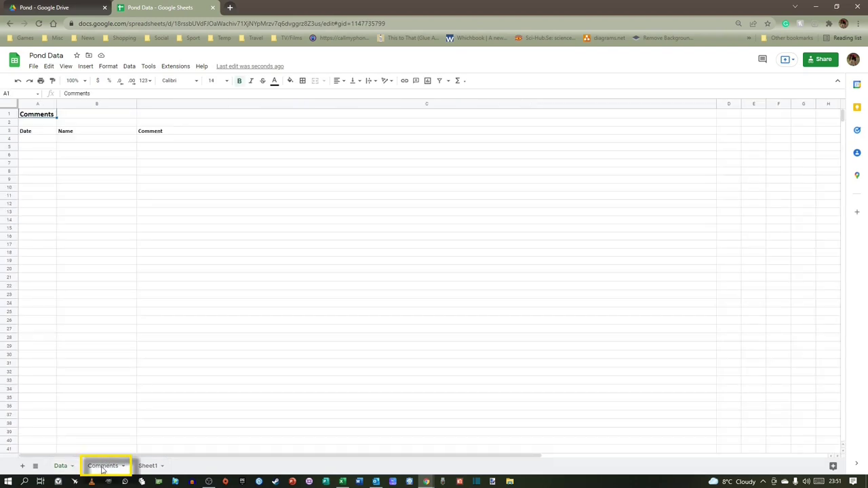
left_click(36, 141)
left_click(99, 143)
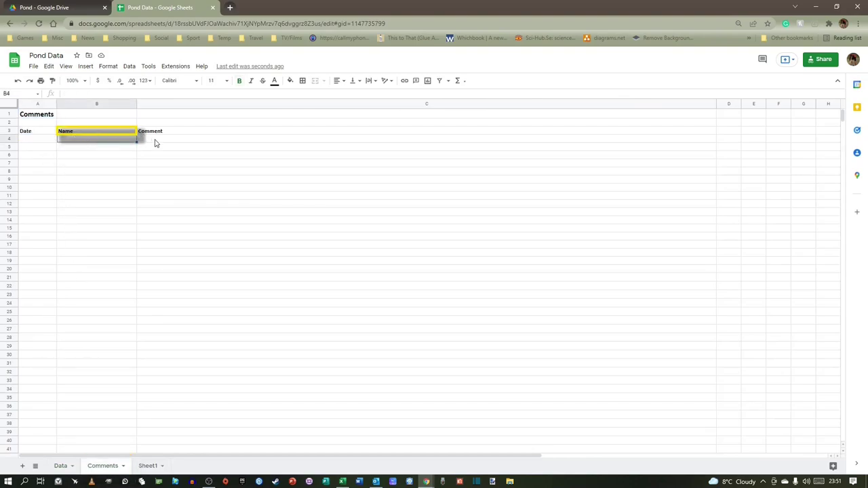
left_click(37, 141)
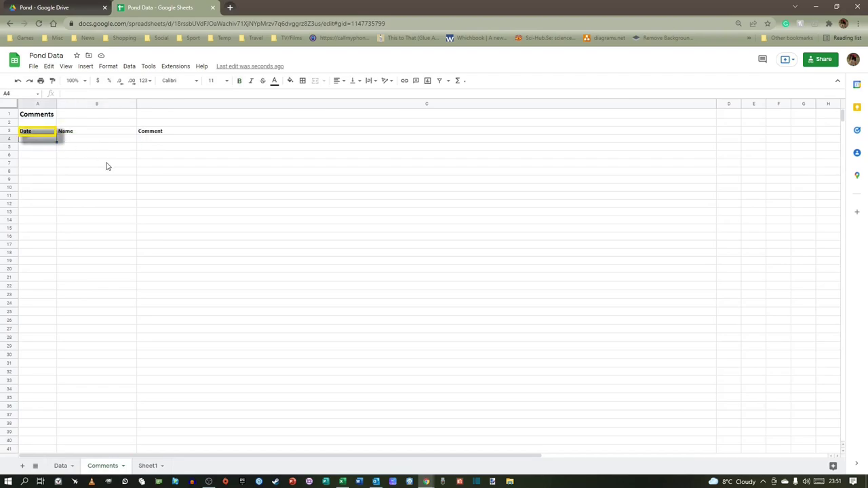
left_click(157, 141)
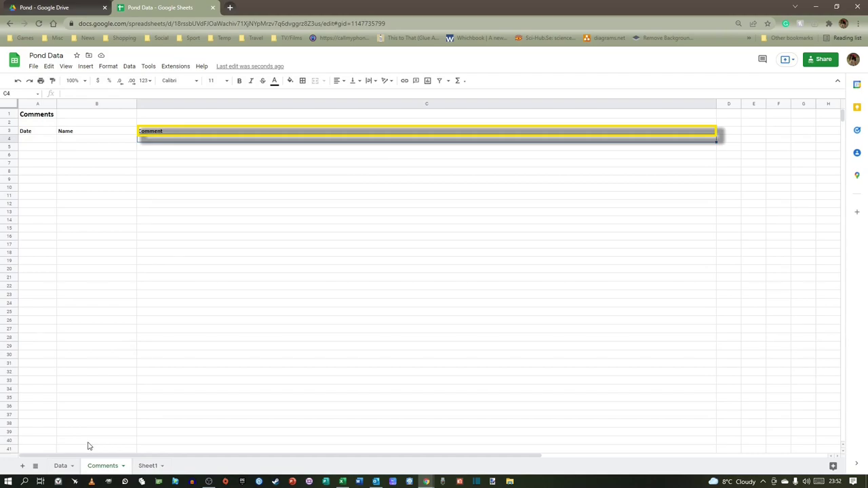
- Return to the Data sheet and review its columns from Personal info through Inhabitants and Filtration to March's monthly data
left_click(63, 466)
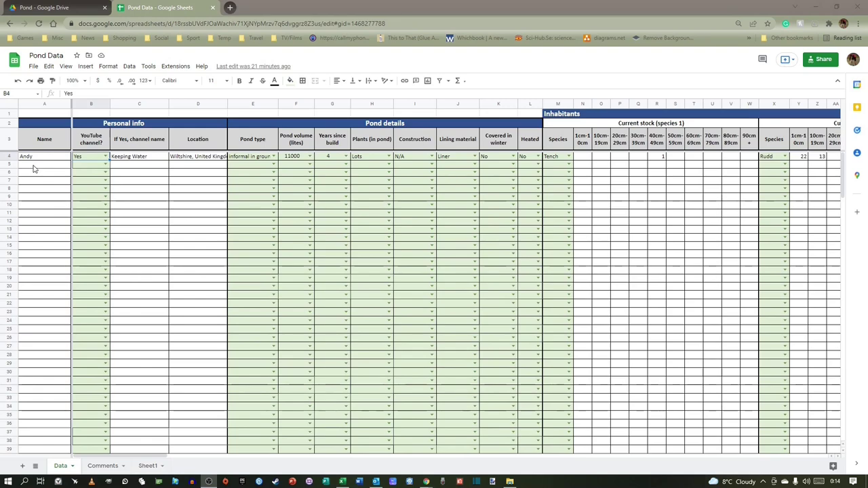
left_click(34, 168)
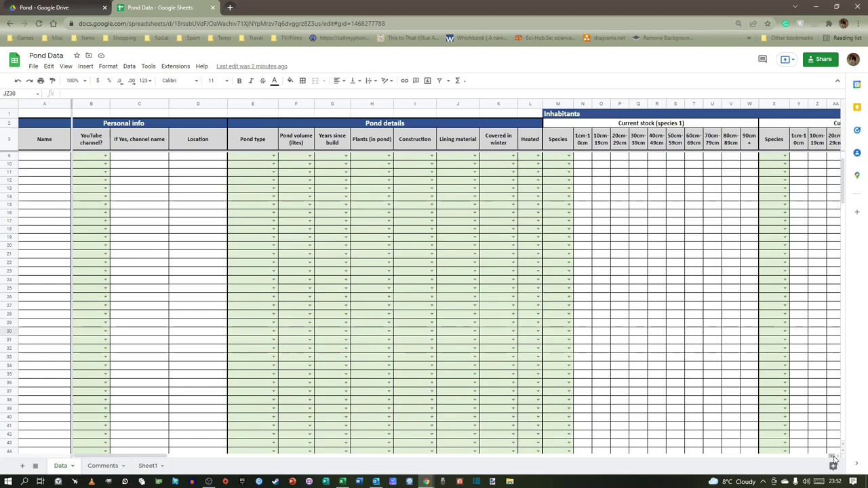
scroll(837, 460, "right", 12)
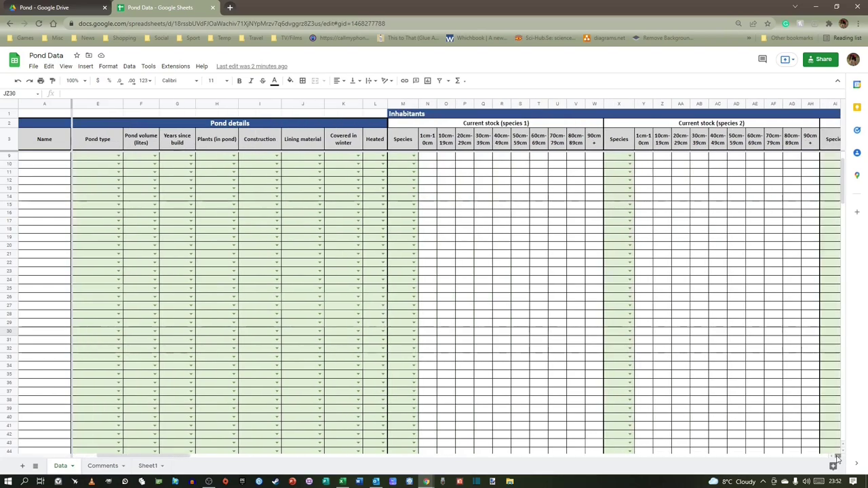
scroll(837, 459, "right", 12)
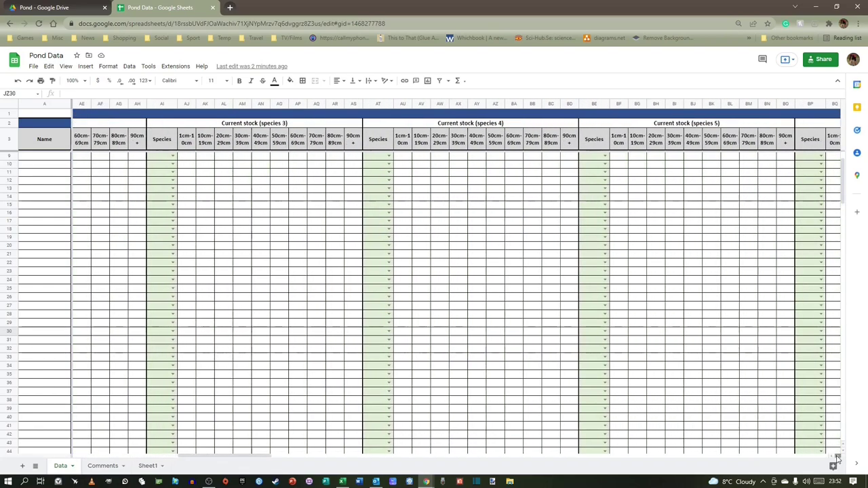
scroll(837, 460, "right", 4)
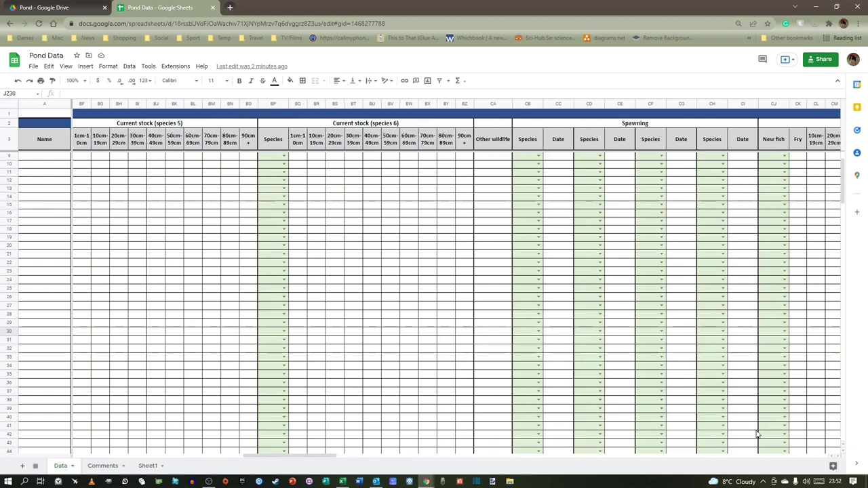
scroll(839, 459, "right", 15)
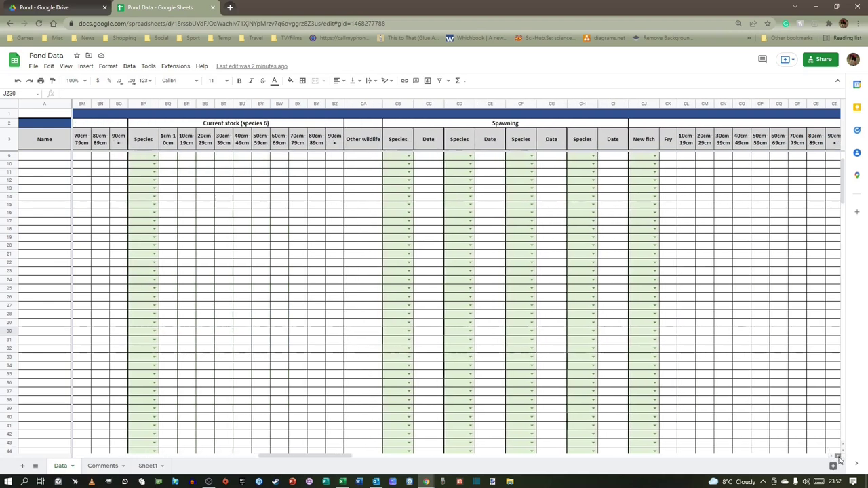
scroll(839, 460, "right", 6)
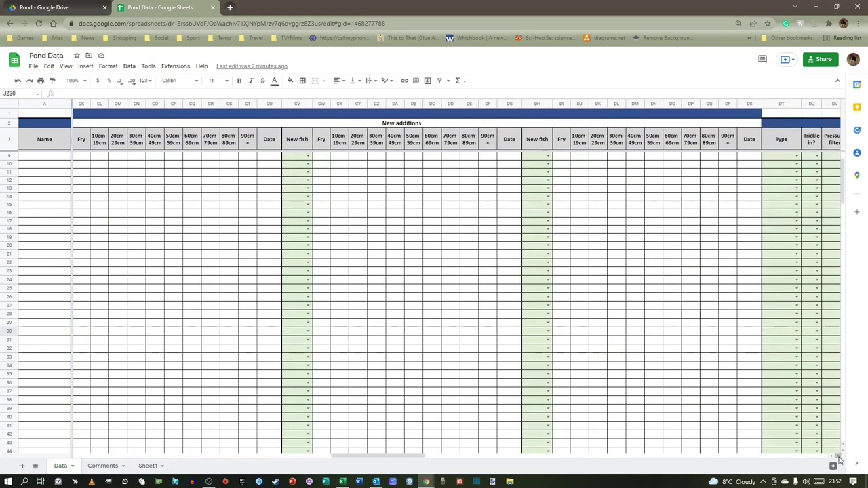
scroll(839, 460, "right", 15)
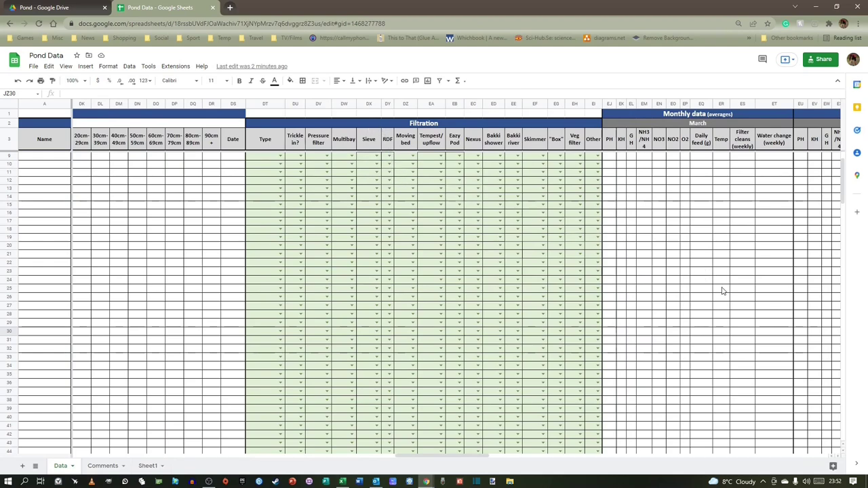
- View the species choices for row 4's current stock (species 1) and close the list without changing the selection
scroll(66, 435, "left", 15)
scroll(66, 435, "up", 2)
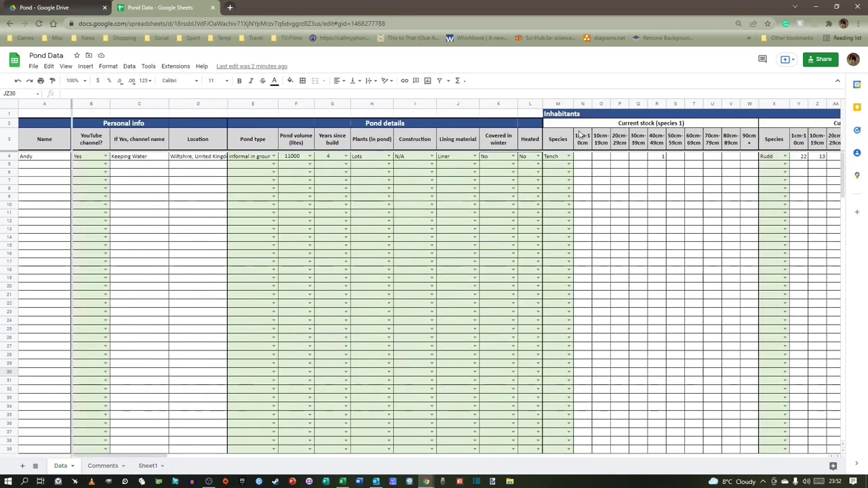
left_click(568, 156)
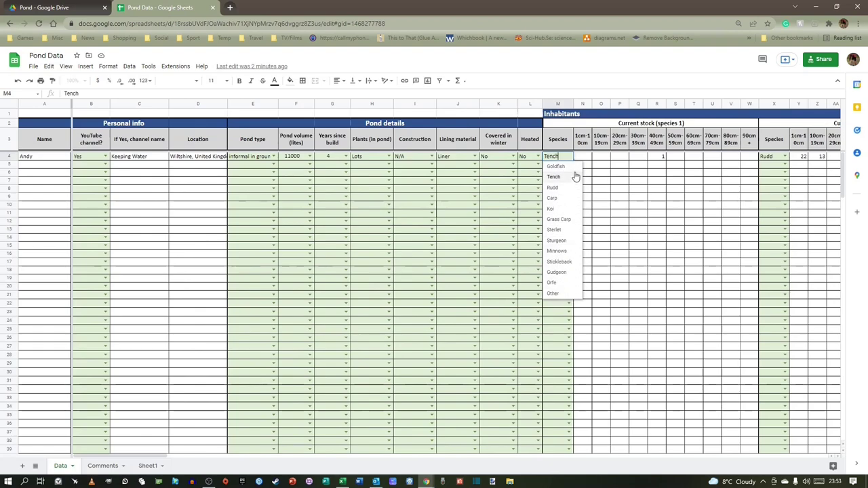
left_click(609, 266)
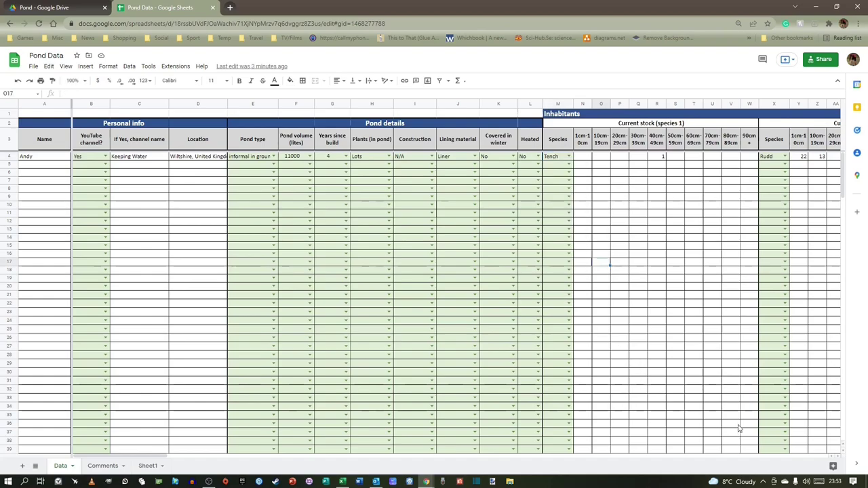